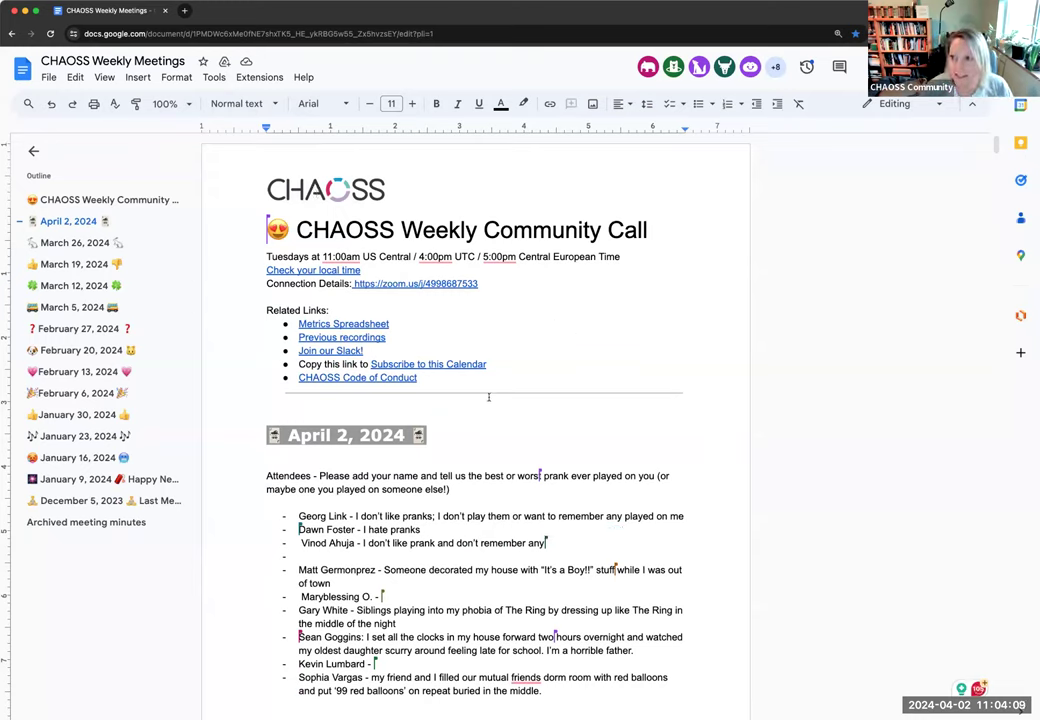
Scroll down to the April 2 Agenda's Quick Announcement about no meetings the week of April 15.
scroll(532, 428, down, 3)
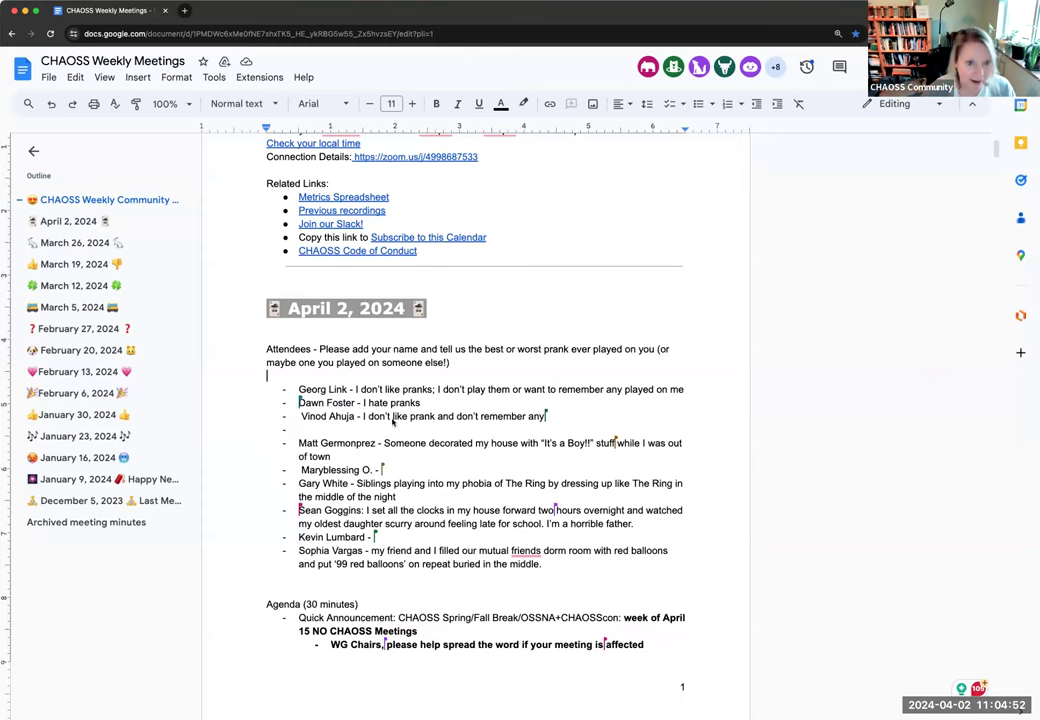
scroll(401, 421, down, 1)
scroll(401, 421, down, 3)
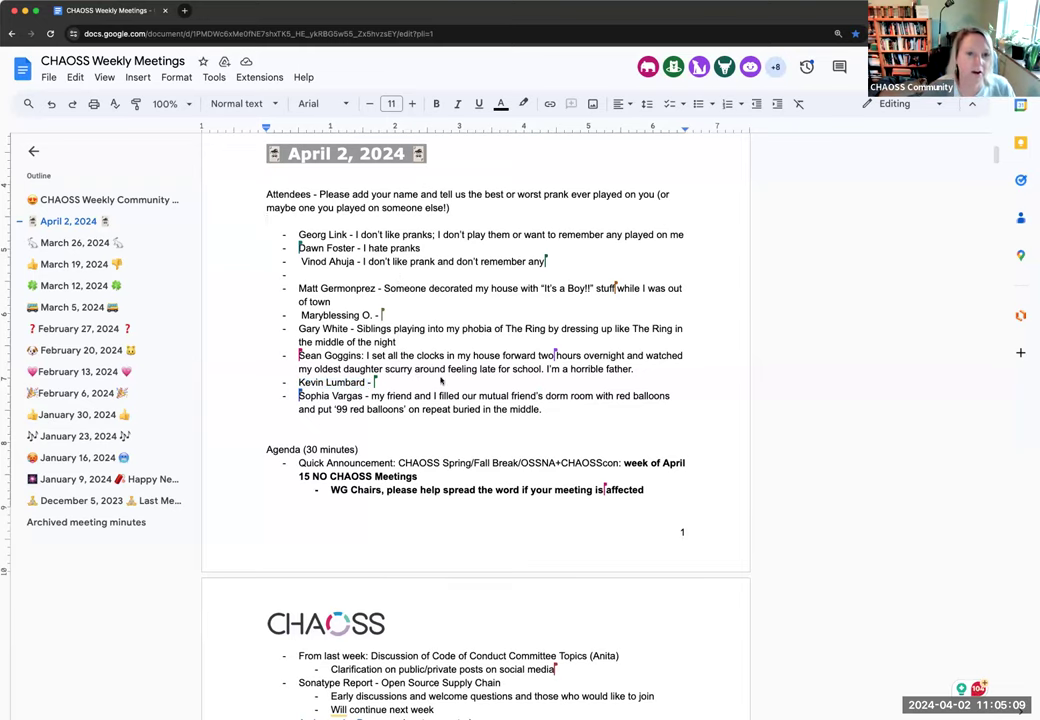
scroll(466, 387, down, 2)
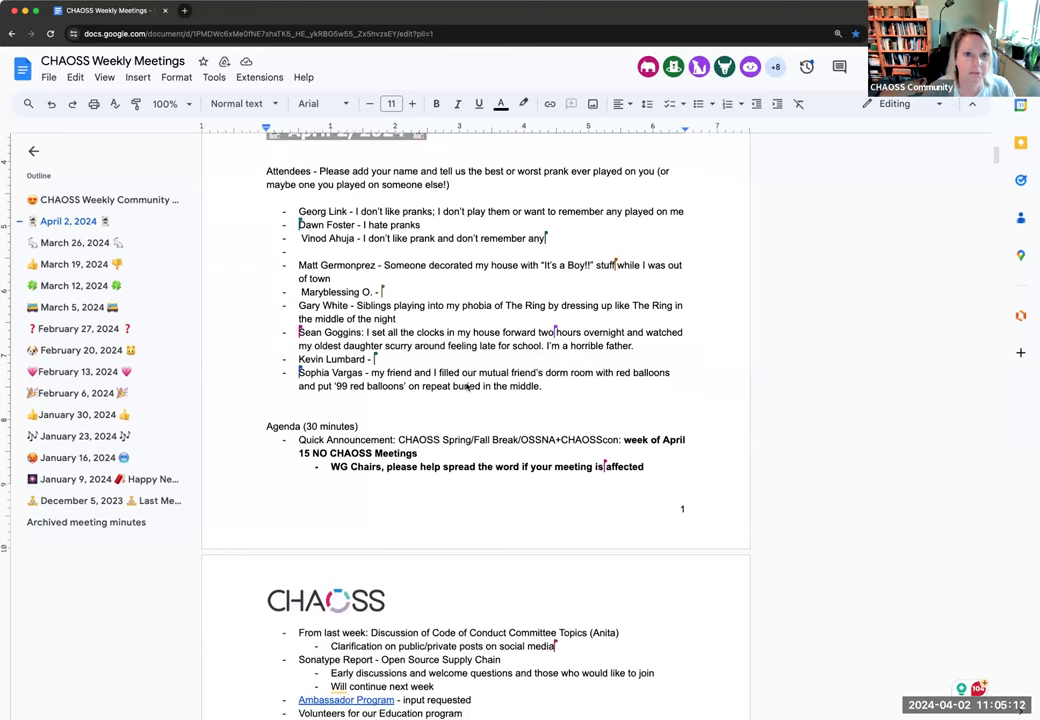
scroll(400, 375, down, 3)
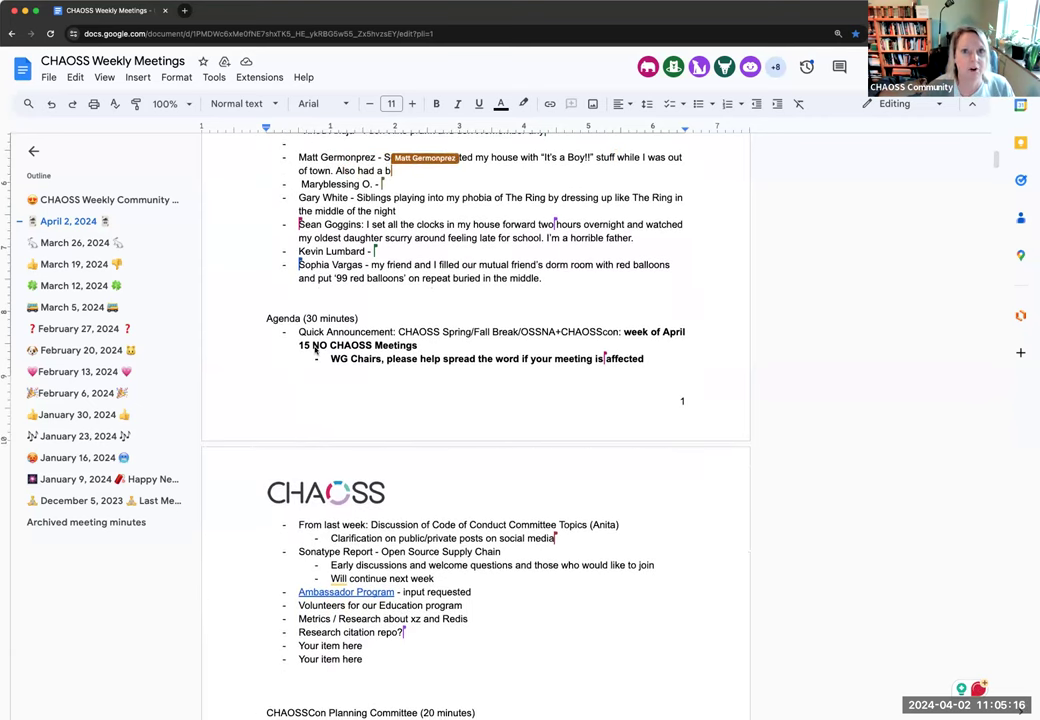
scroll(376, 296, up, 1)
scroll(376, 296, up, 1)
scroll(376, 296, down, 2)
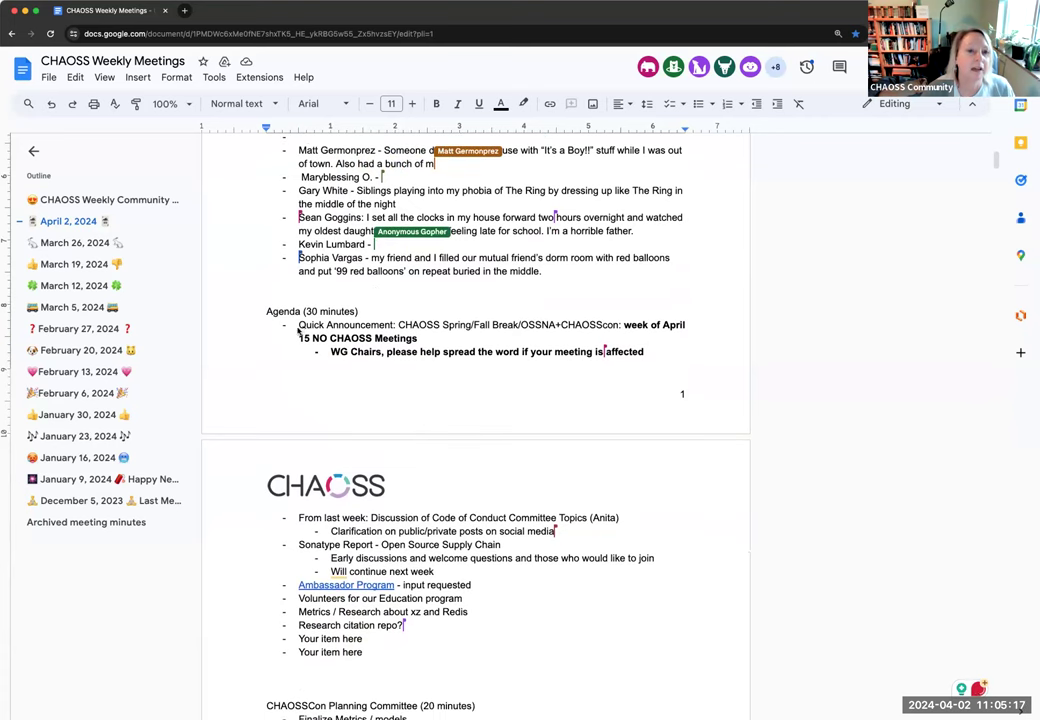
triple_click(345, 338)
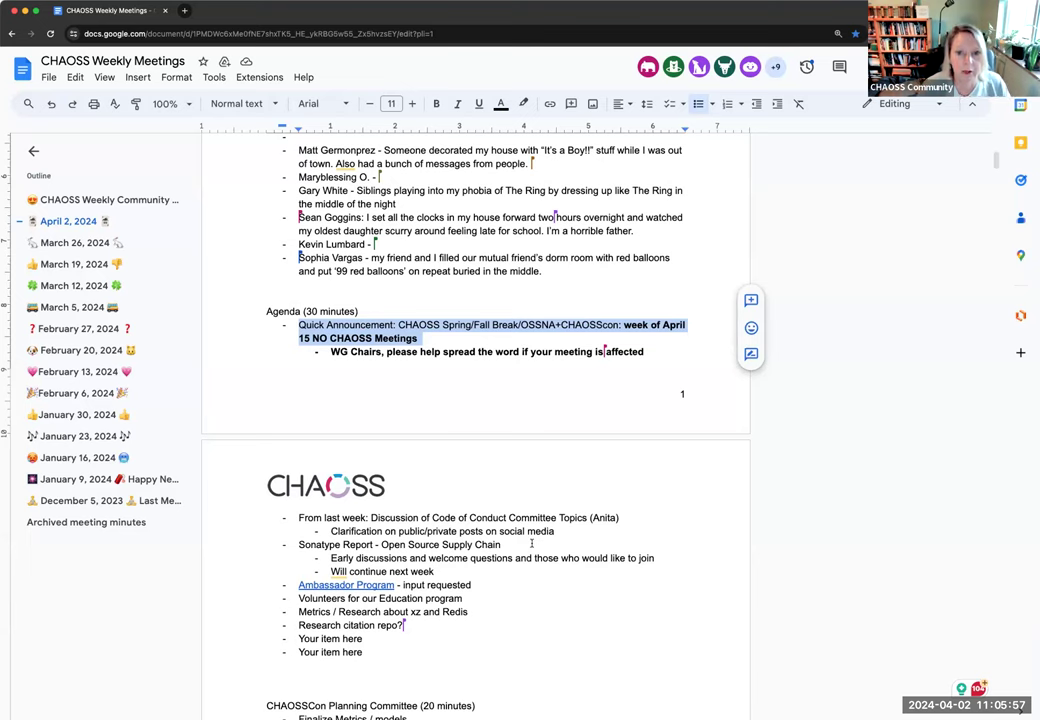
scroll(531, 543, down, 1)
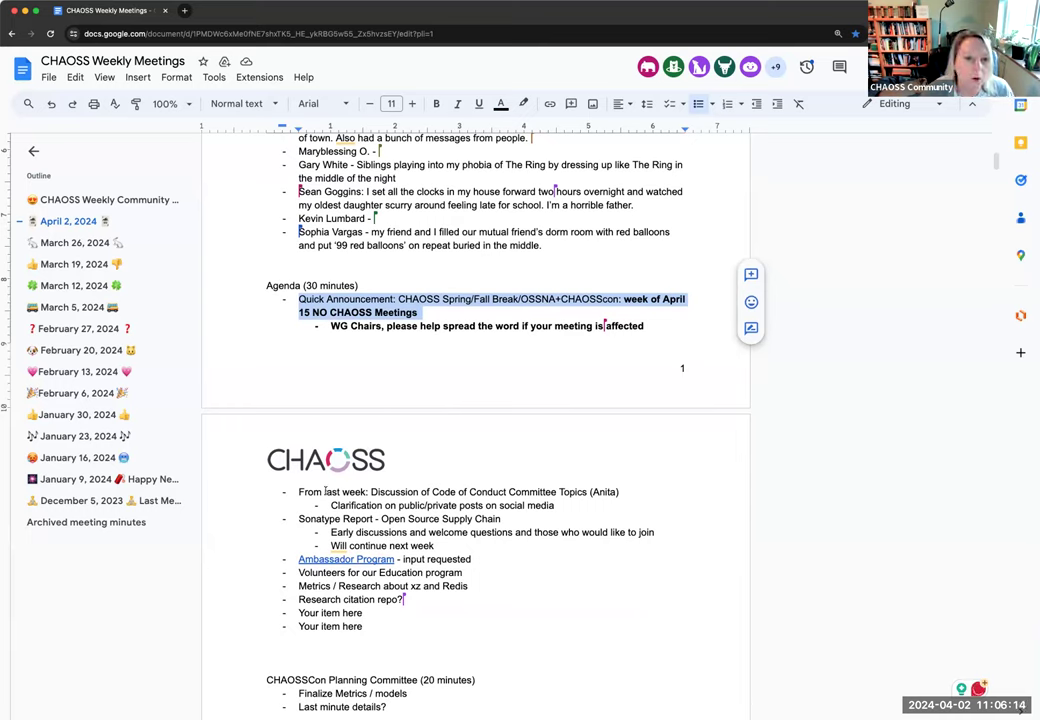
Select the From last week bullets, then select just the 'Clarification on public/private posts on social media' line.
drag(299, 491, 555, 506)
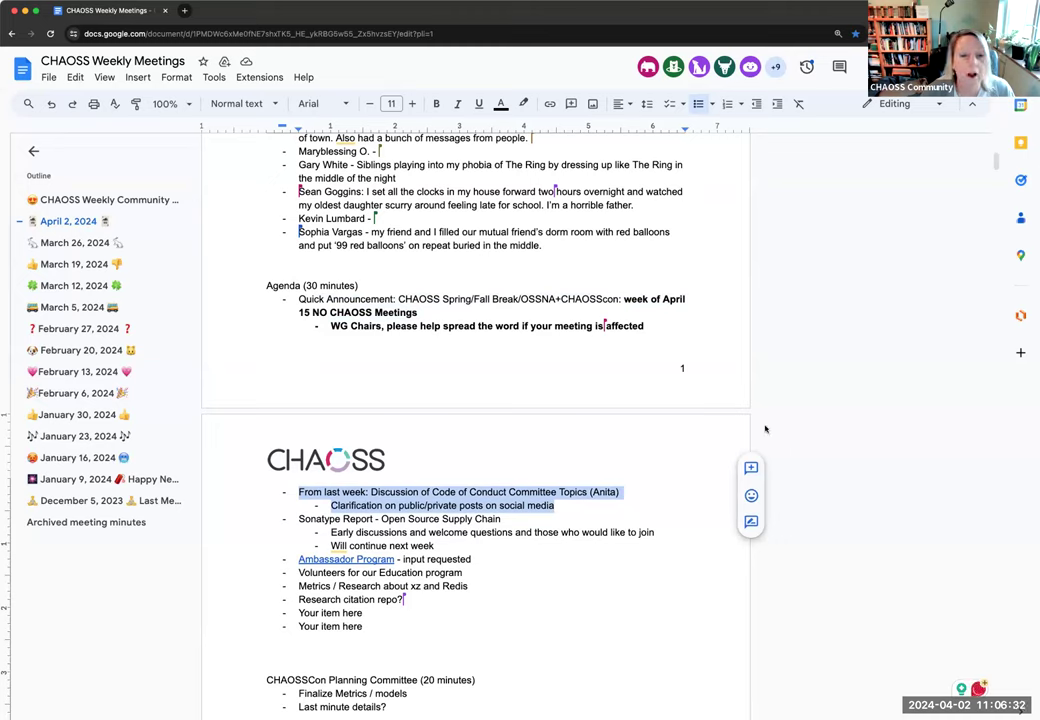
click(553, 505)
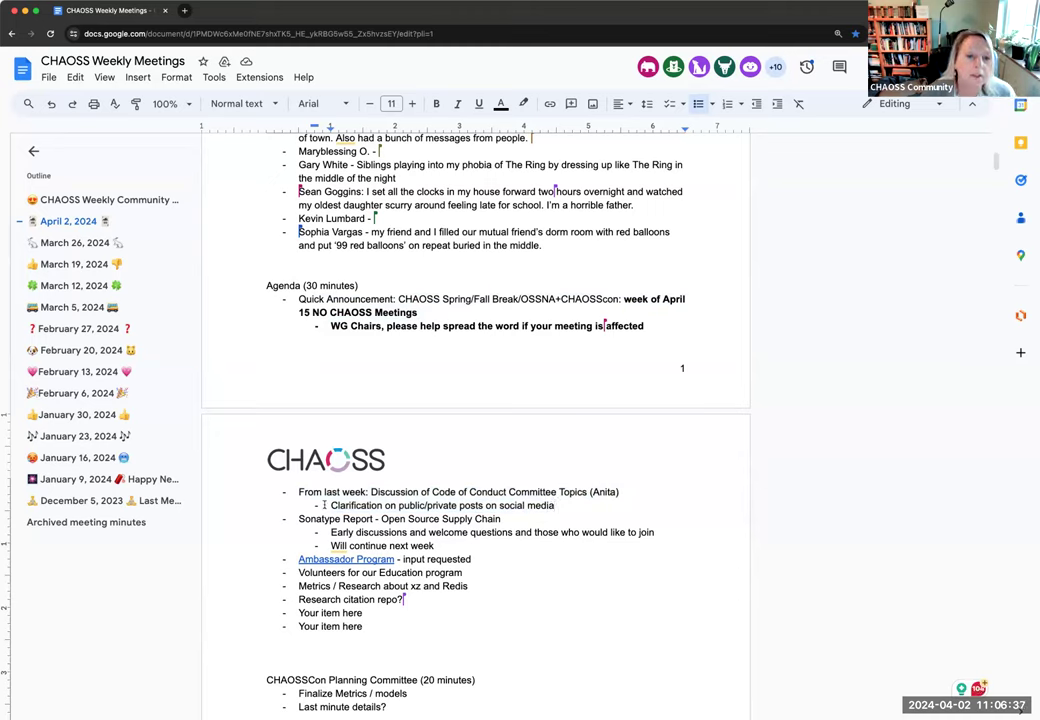
drag(331, 505, 554, 505)
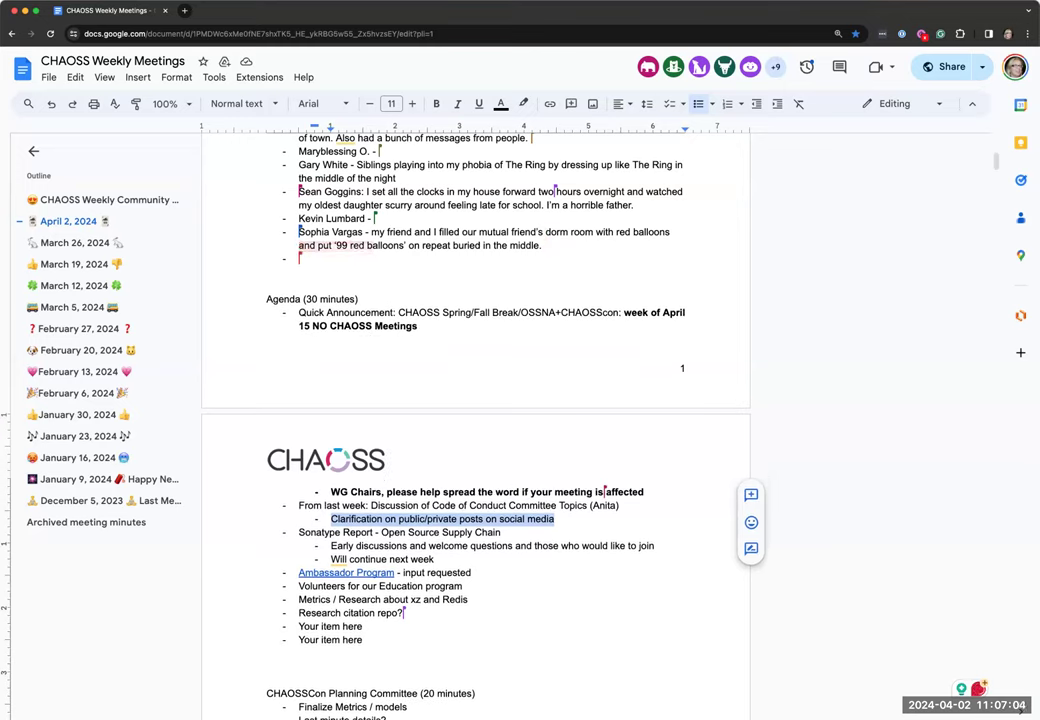
Type the attendee's surname after their first name on the new attendee bullet.
text(Huesman - like many others, I don't like pranks either!)
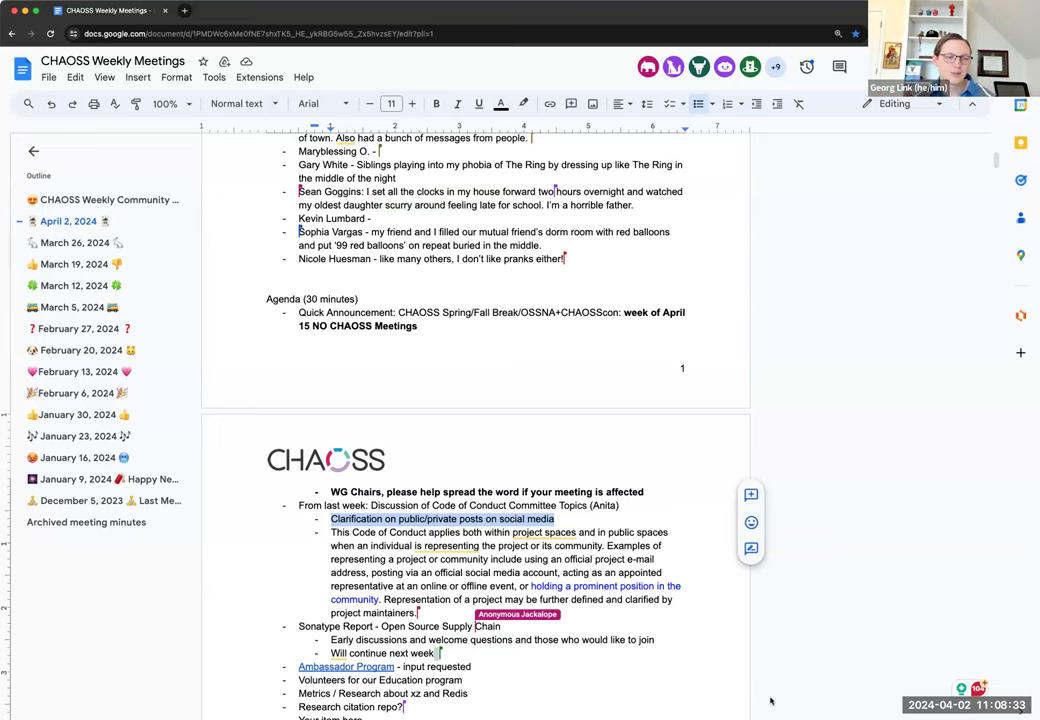
scroll(412, 573, down, 3)
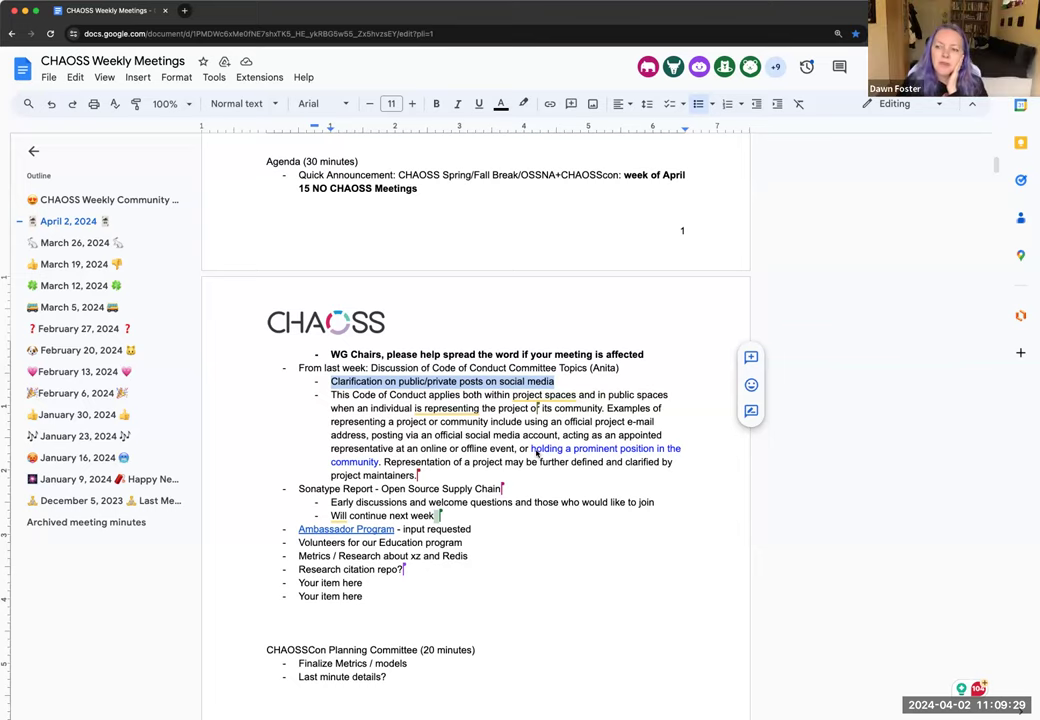
Scroll down to the Feedback bullet under the Code of Conduct discussion.
scroll(536, 452, down, 1)
scroll(536, 452, down, 2)
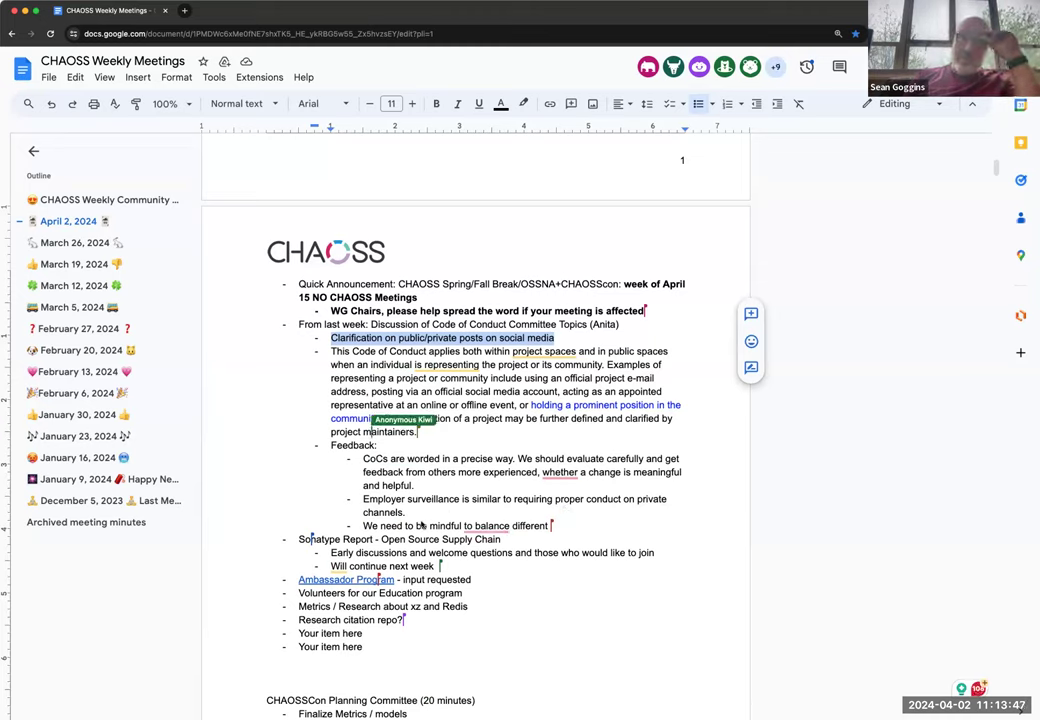
Add the feedback bullet 'We don't have the resources to keep track of people's social media'.
click(420, 516)
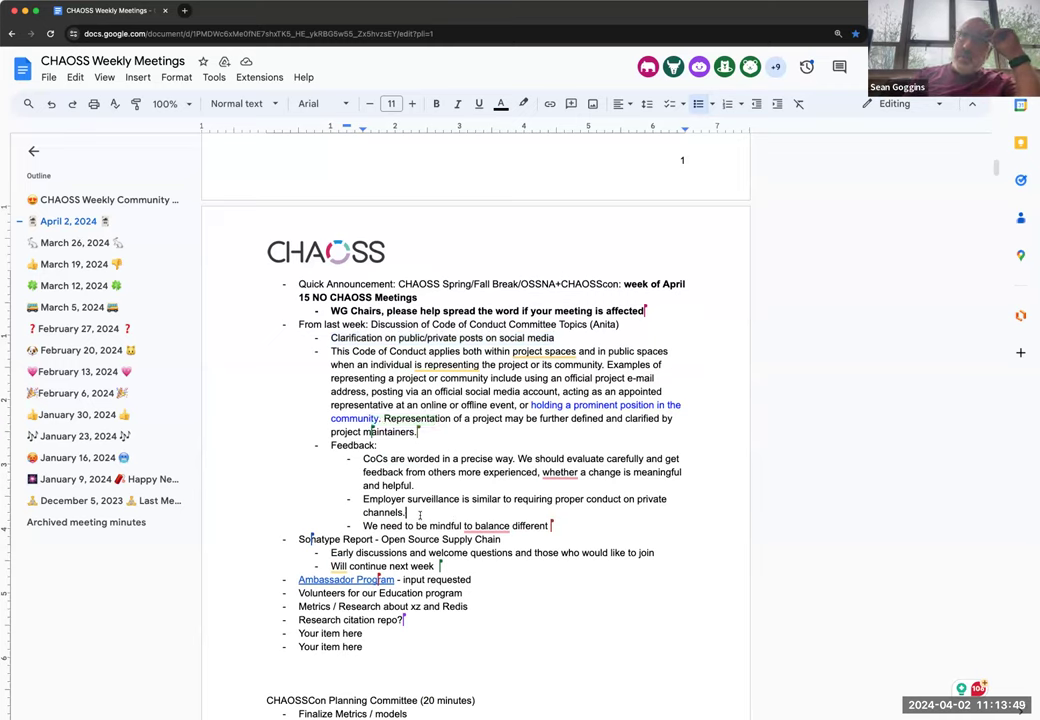
key(Return)
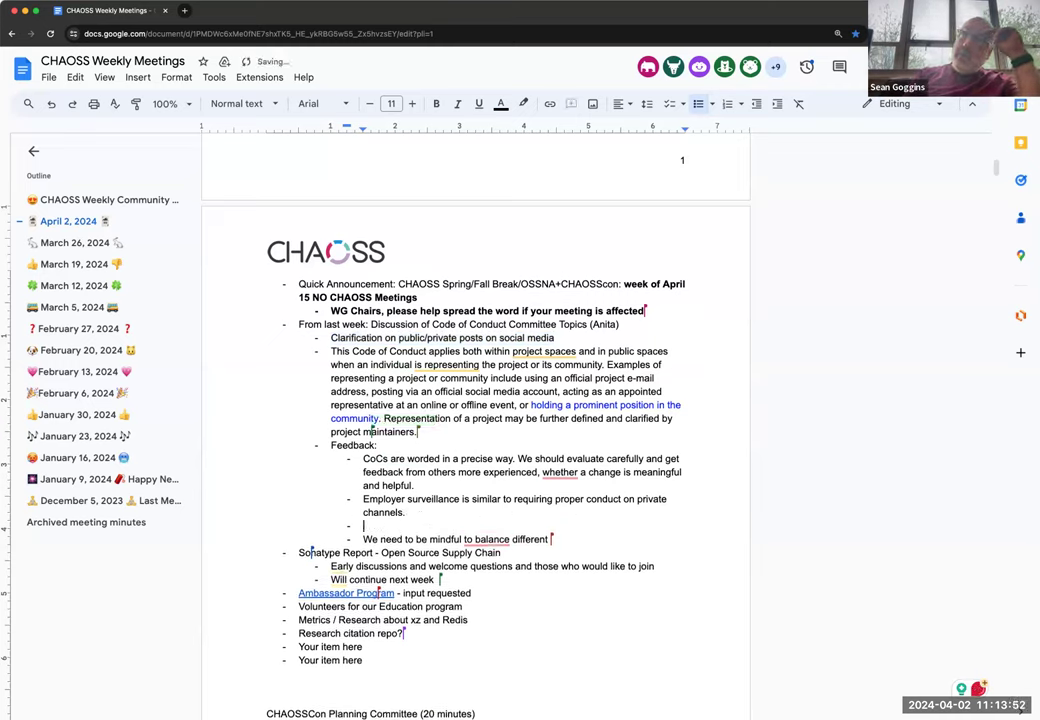
text(We don't have the resources to)
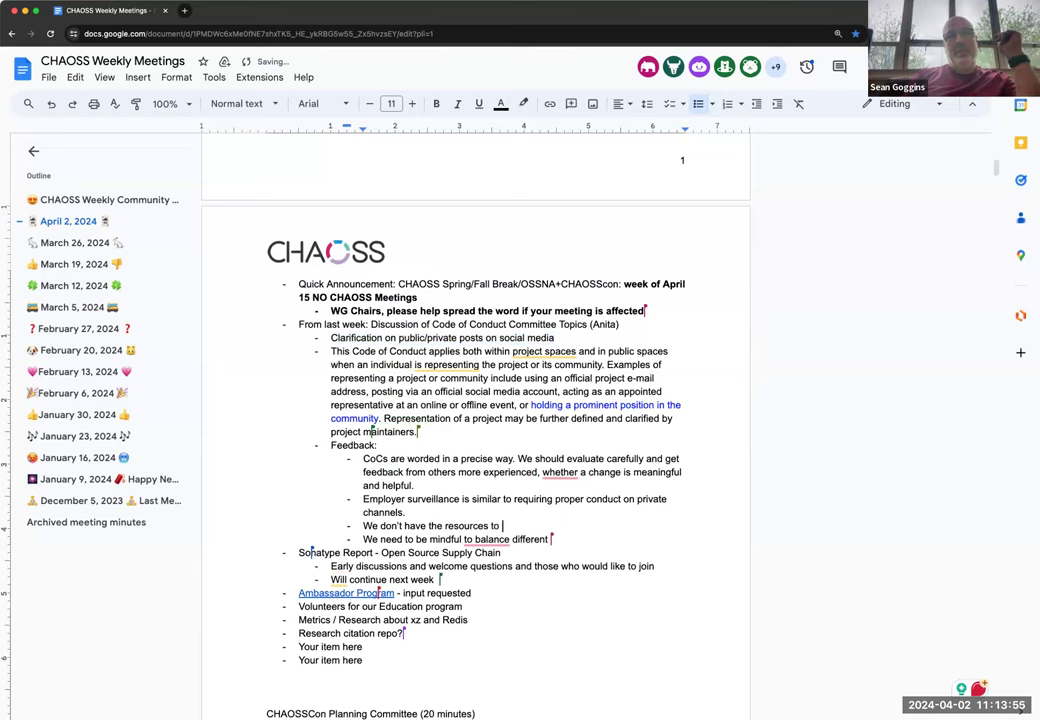
scroll(525, 381, down, 3)
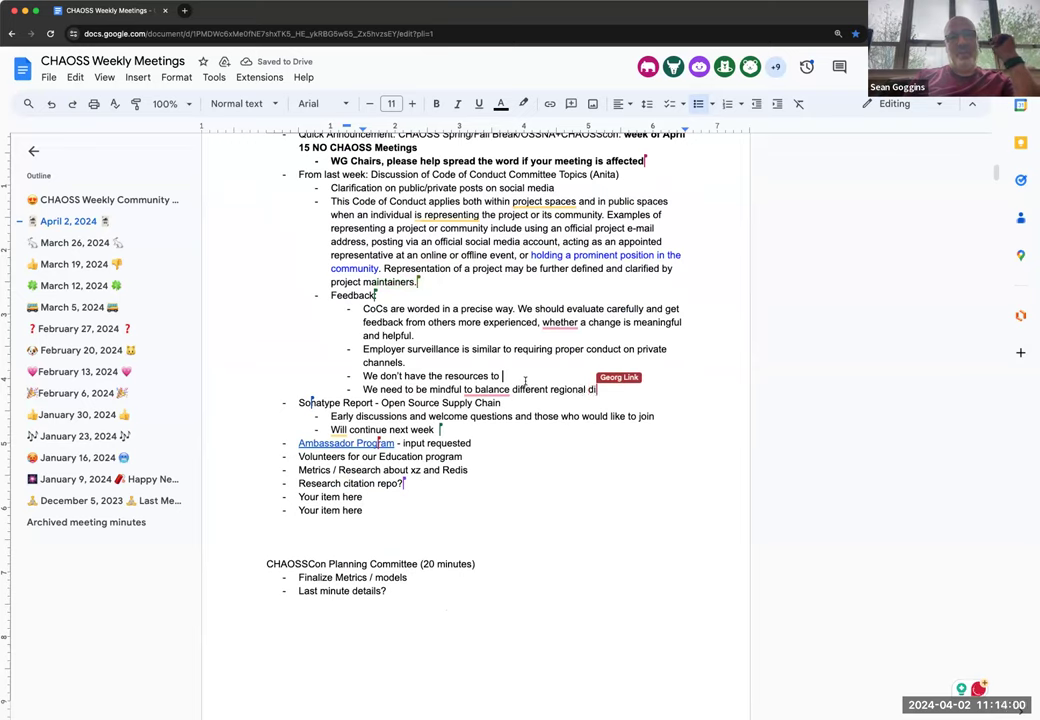
text(keep t)
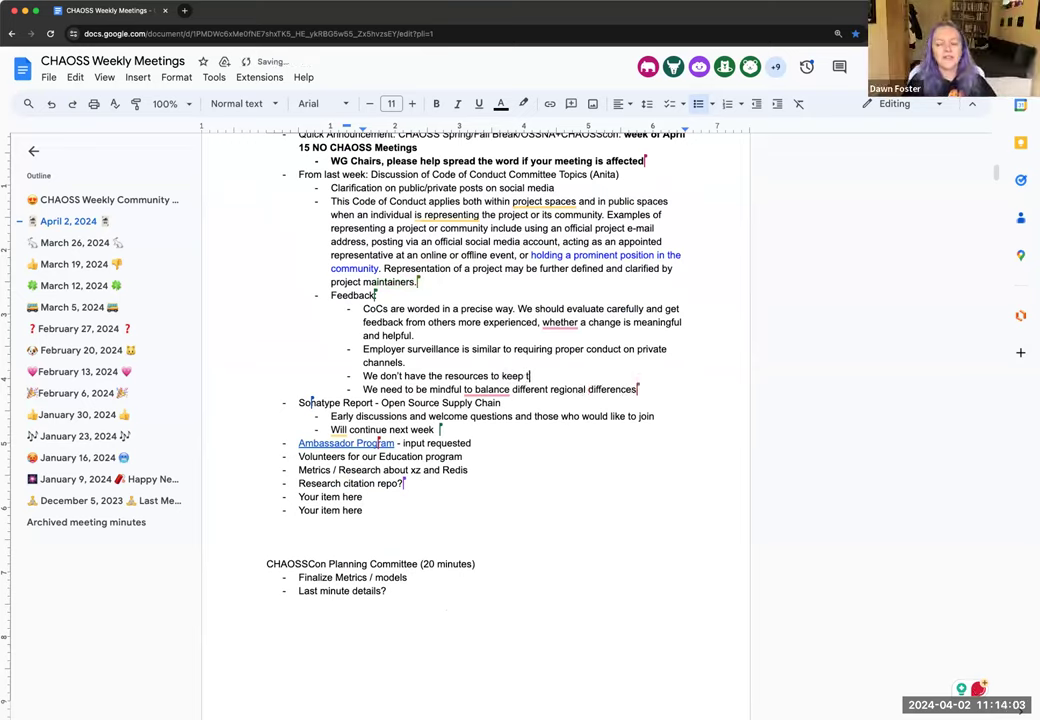
text(ack o)
key(BackSpace)
key(BackSpace)
key(BackSpace)
key(BackSpace)
key(BackSpace)
text(rack)
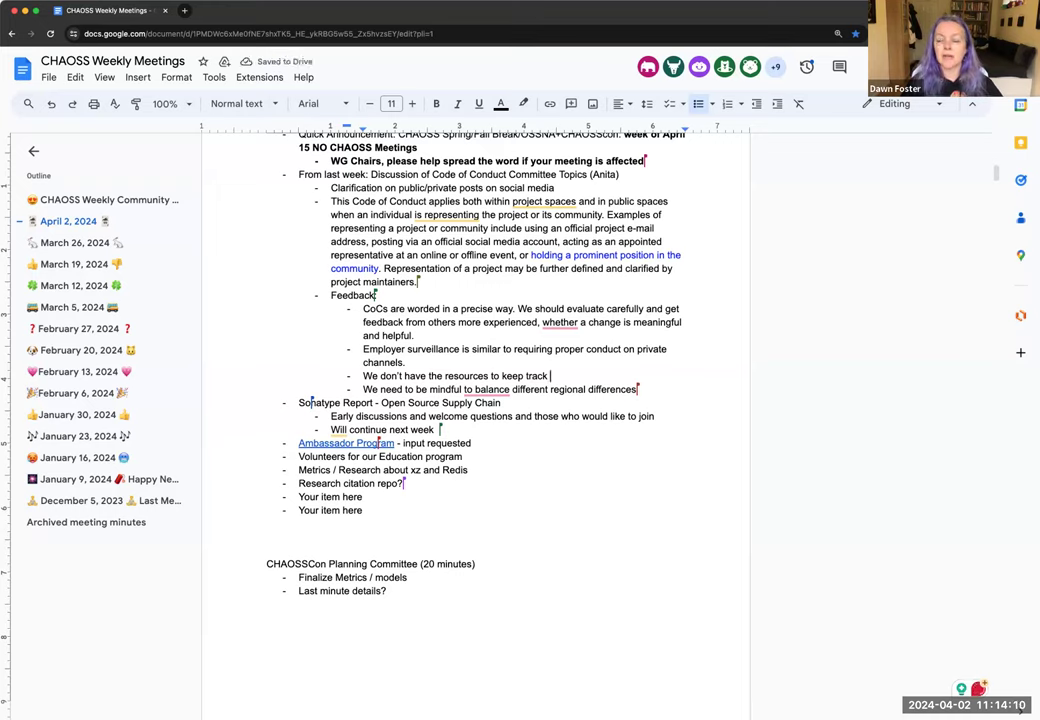
key(BackSpace)
key(BackSpace)
key(BackSpace)
key(BackSpace)
key(BackSpace)
key(BackSpace)
key(BackSpace)
key(BackSpace)
key(BackSpace)
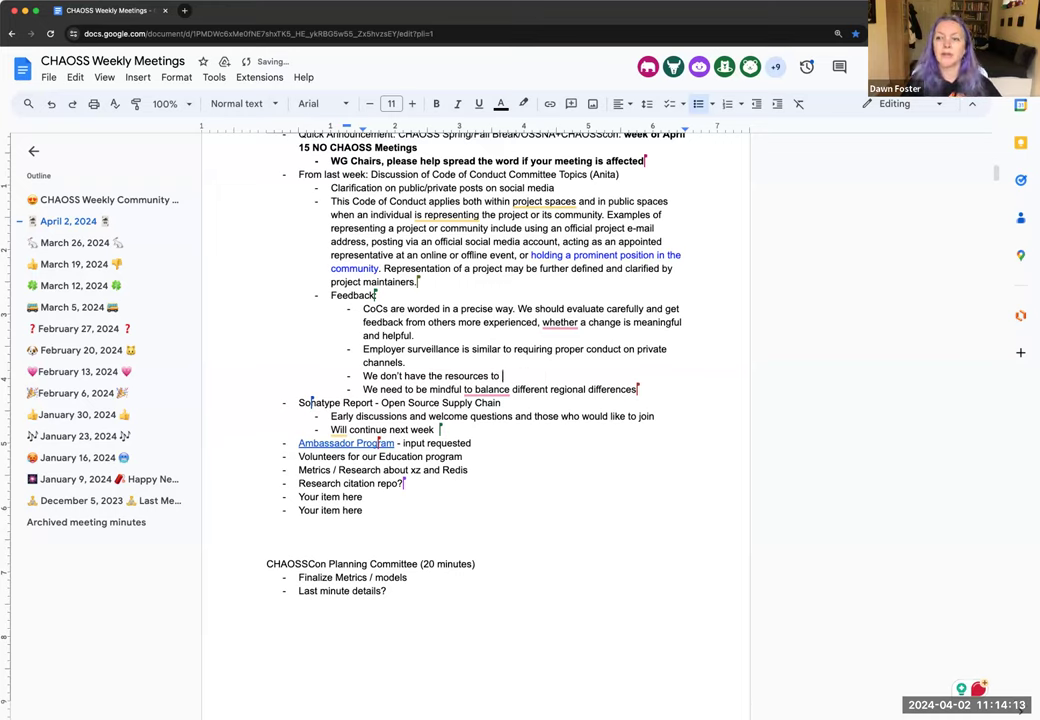
key(BackSpace)
key(BackSpace)
text(keep track)
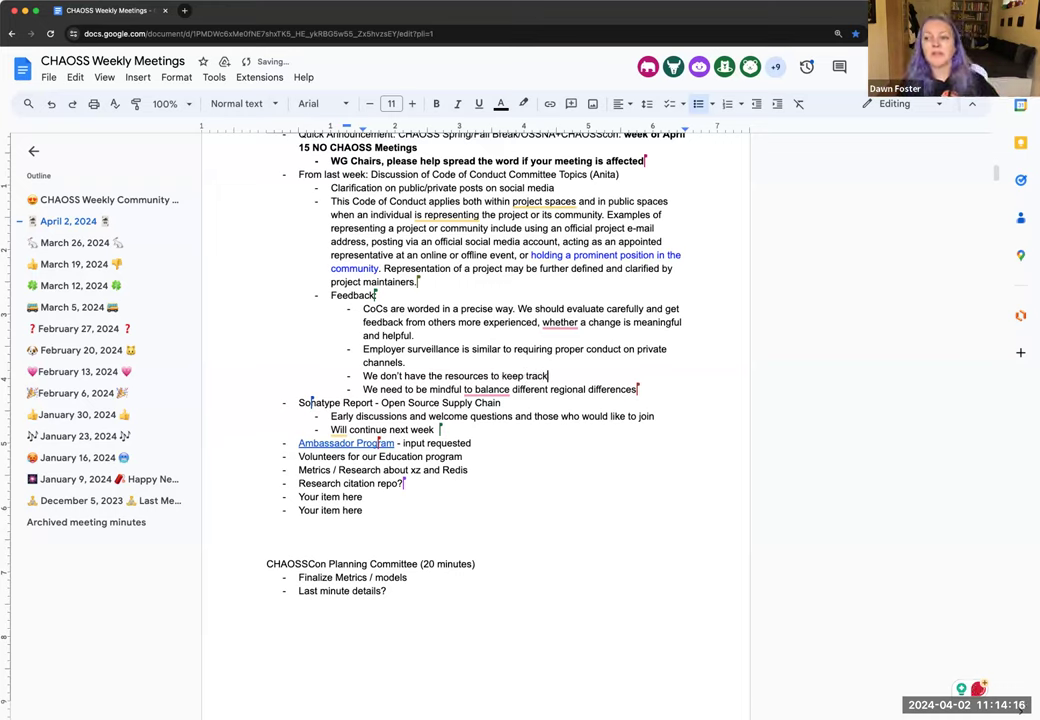
text( of people o)
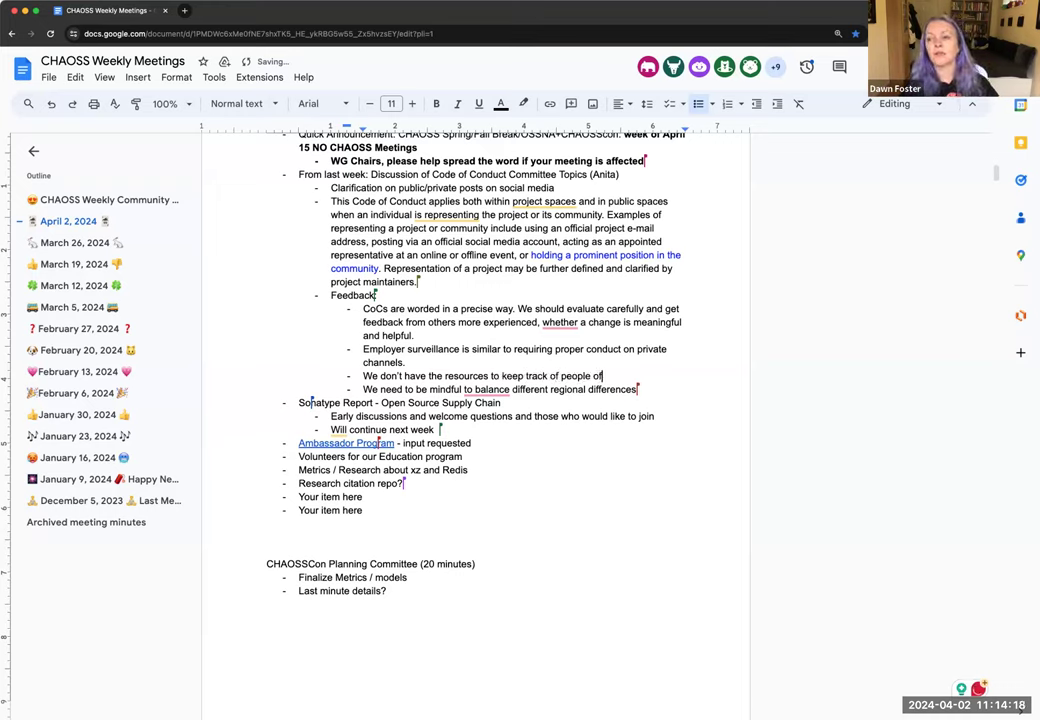
key(BackSpace)
text('s )
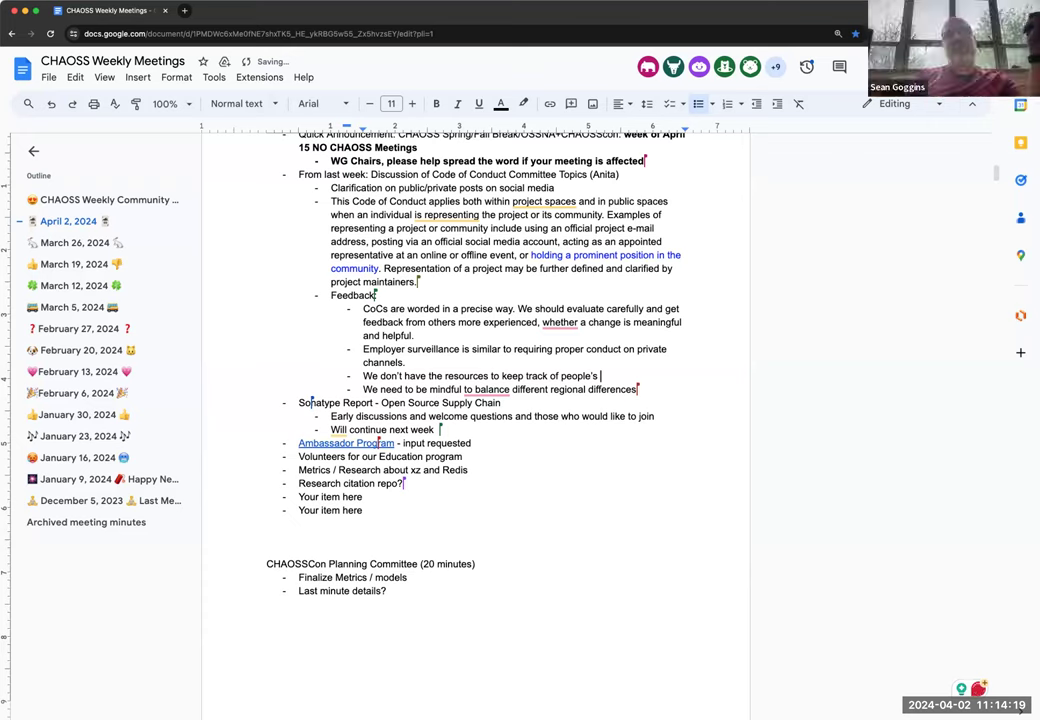
text(social media)
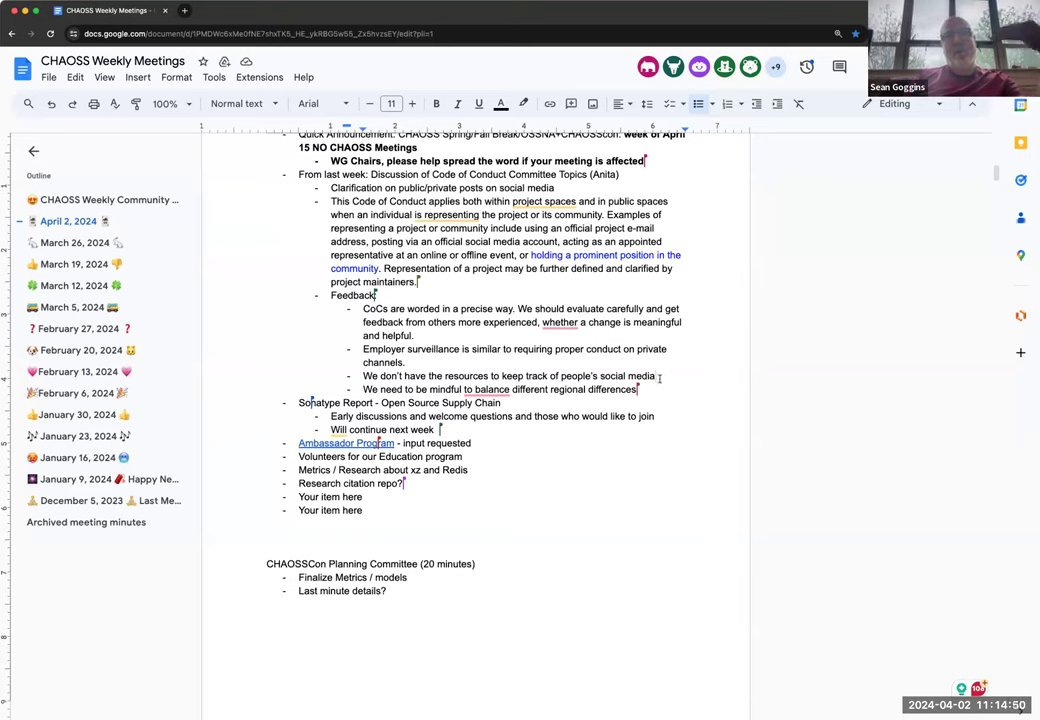
Add bullets 'We need a contextual boundary' and 'If you are a leader… you do have a responsibility to act appropriately'.
key(Return)
text(We ne)
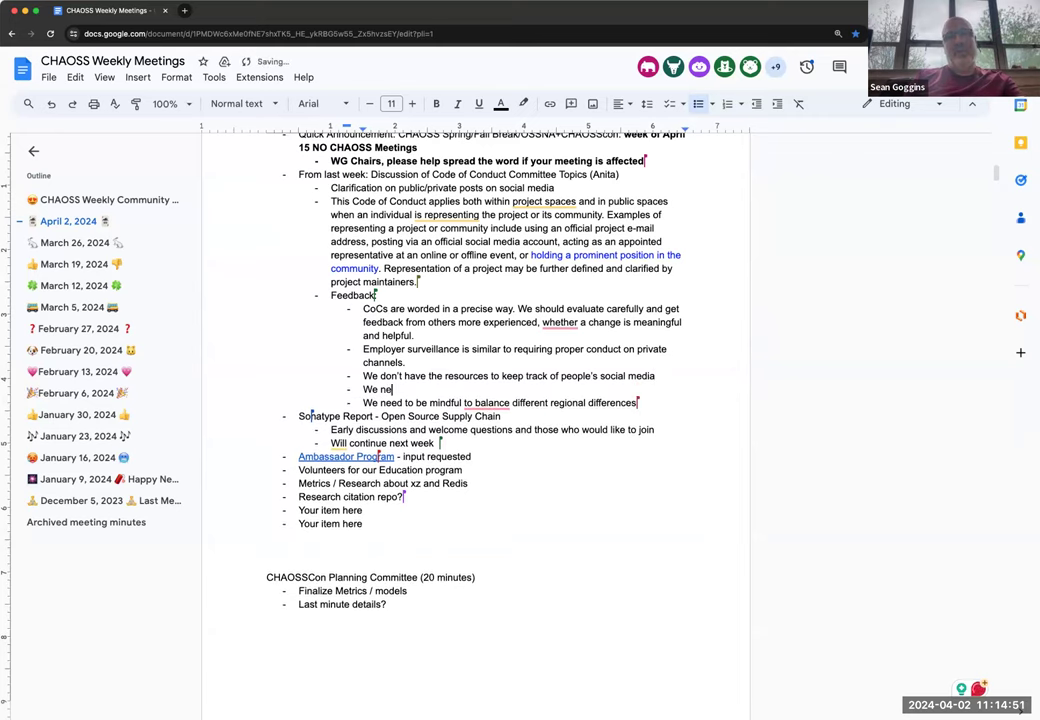
text(ed a contextual )
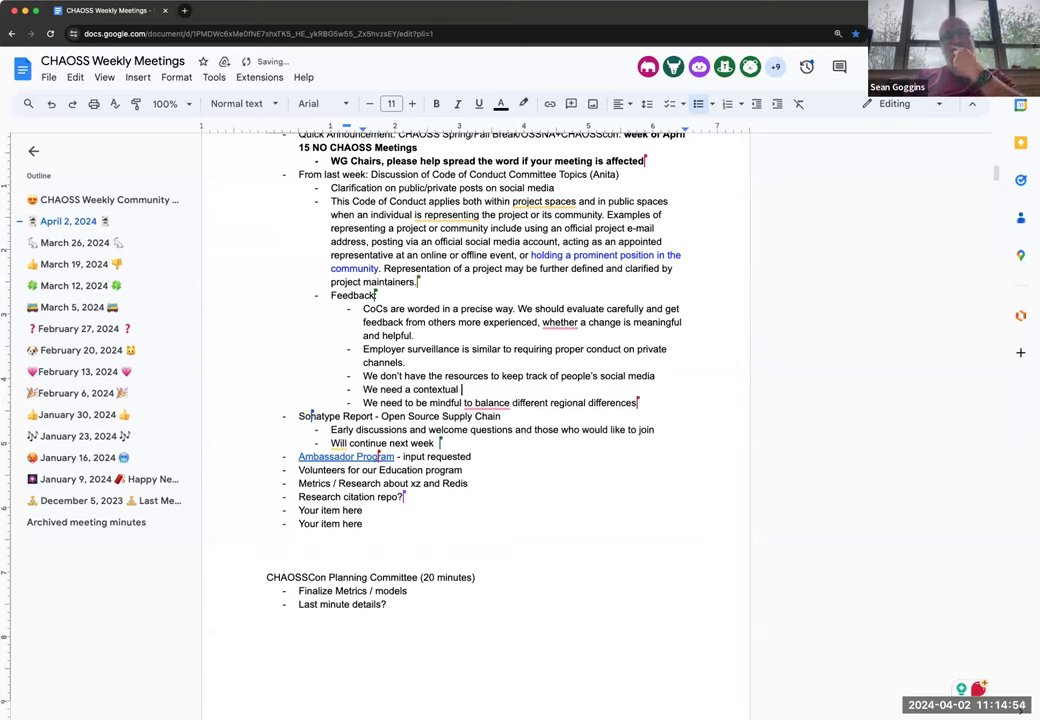
text(boundary)
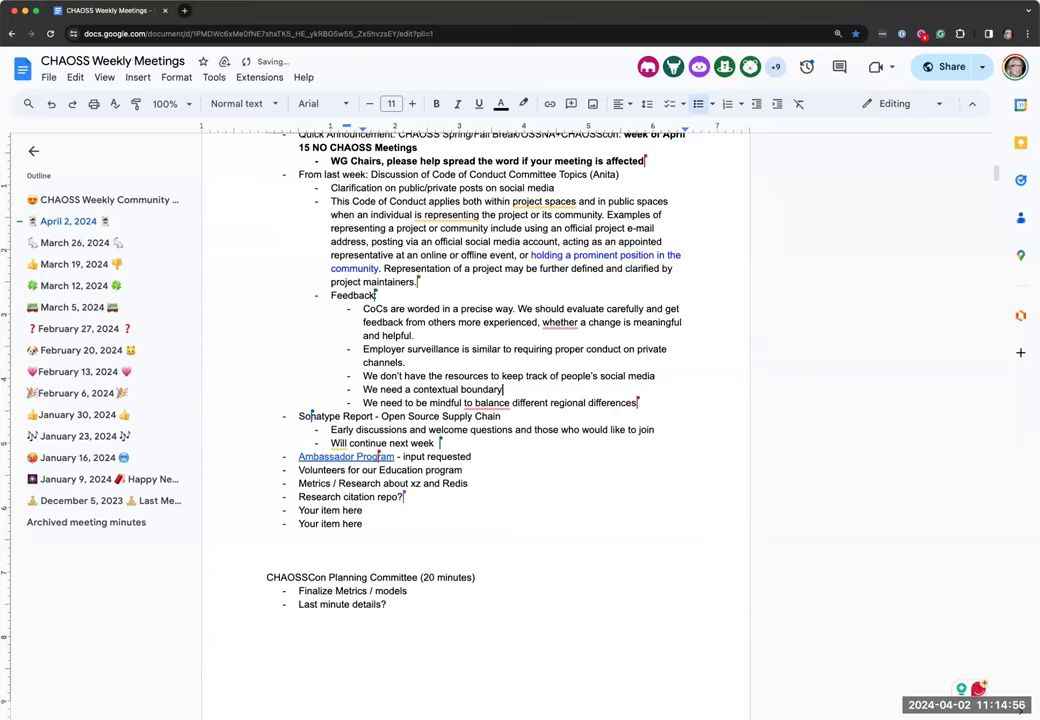
key(Return)
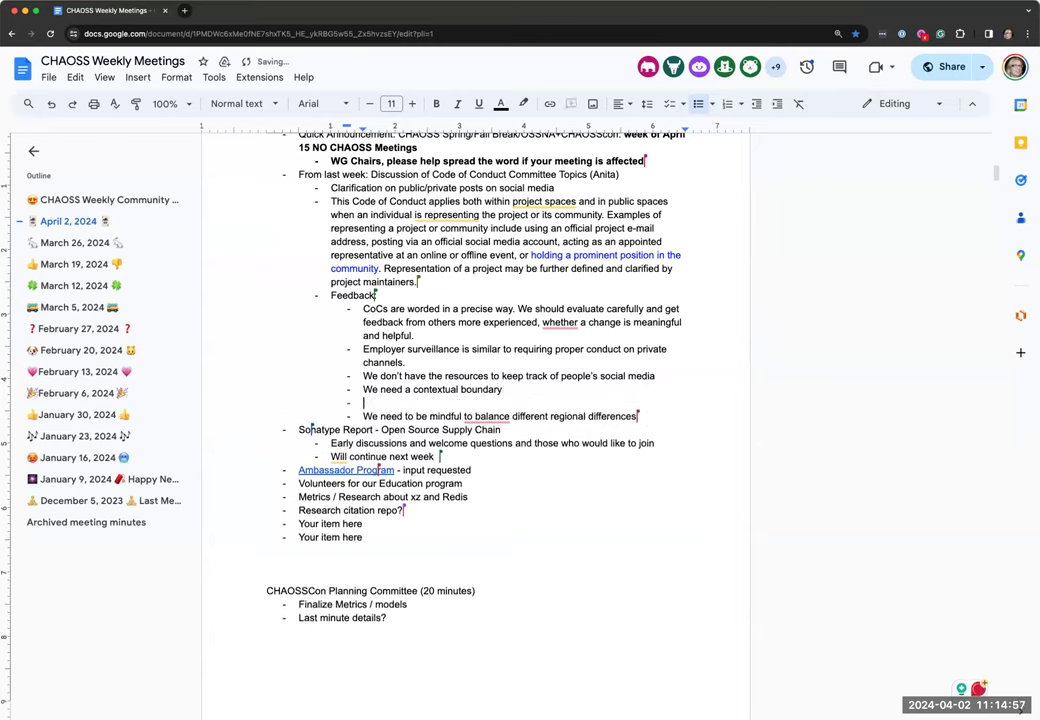
text(If you )
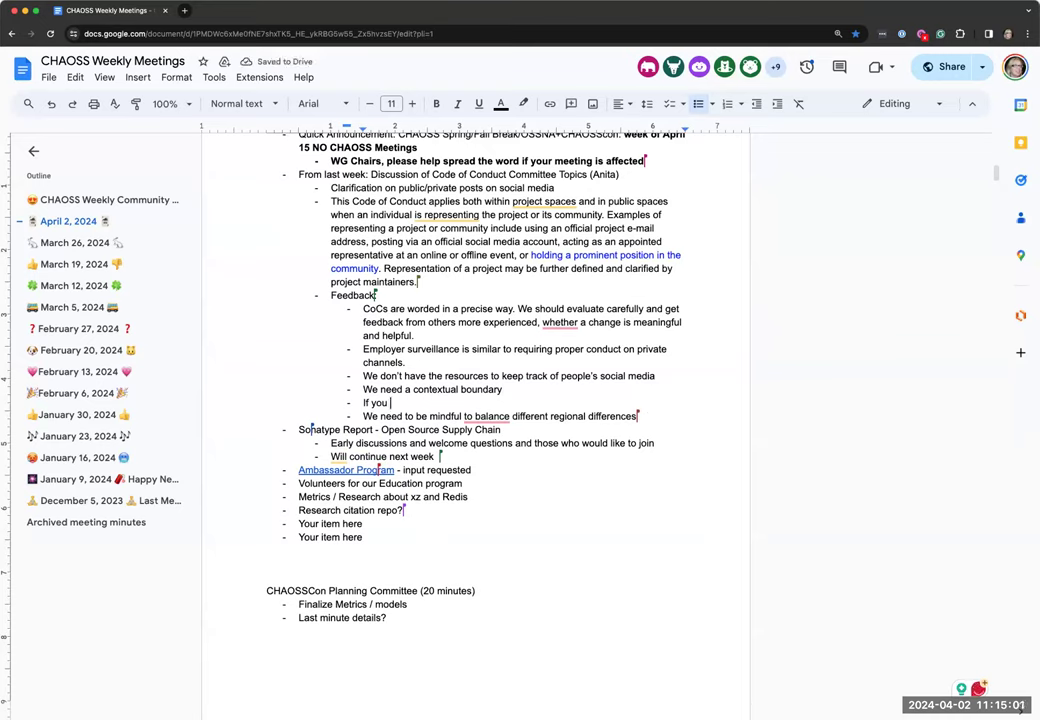
text(are a leader in t)
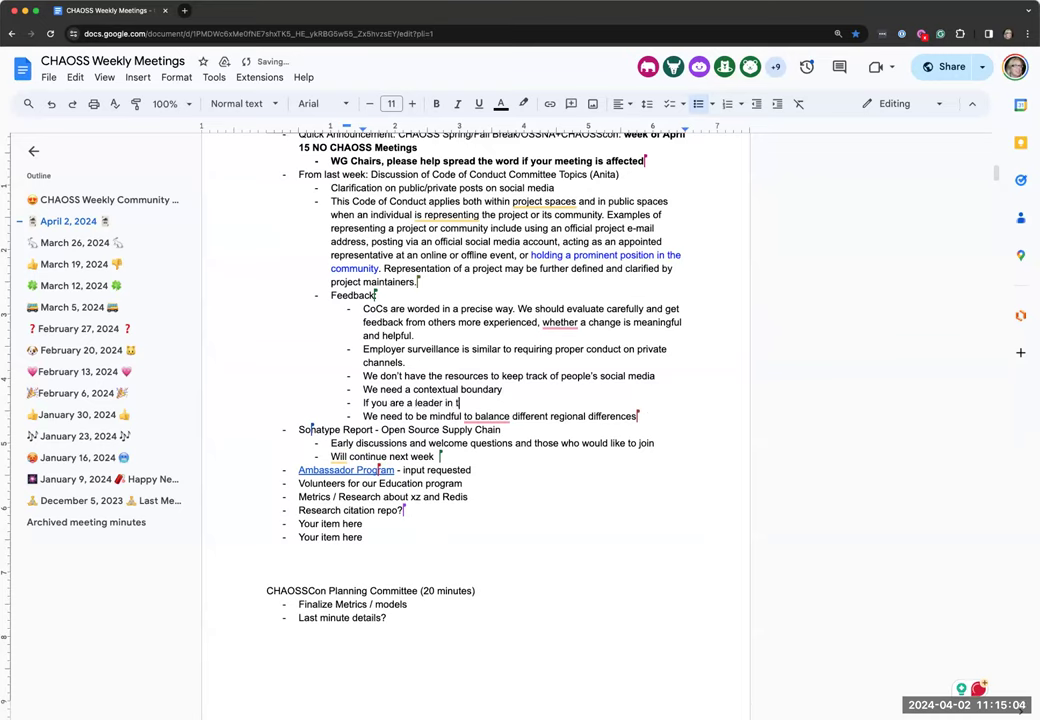
text(he community and make )
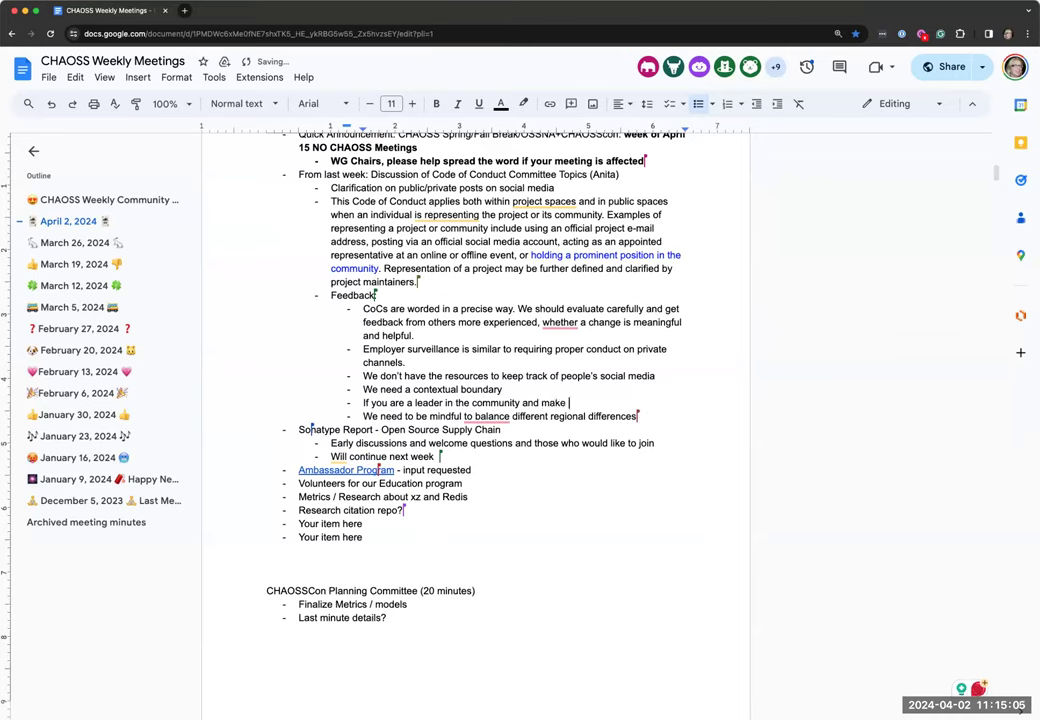
text(yourself known)
key(BackSpace)
text(, you do have a respon)
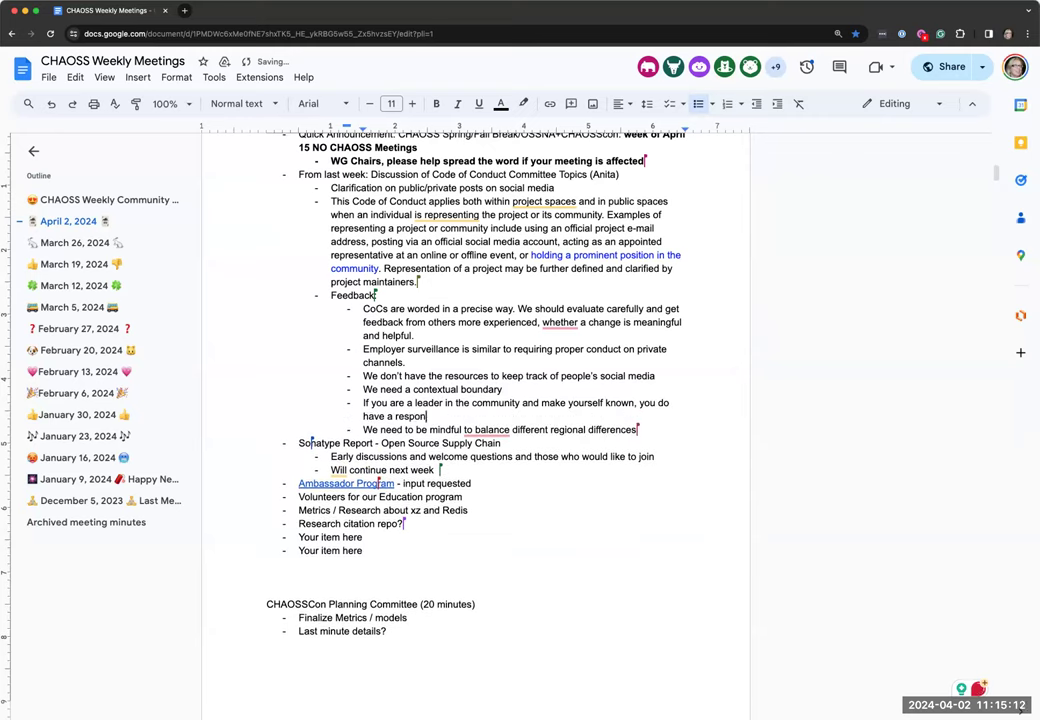
text(sibility to )
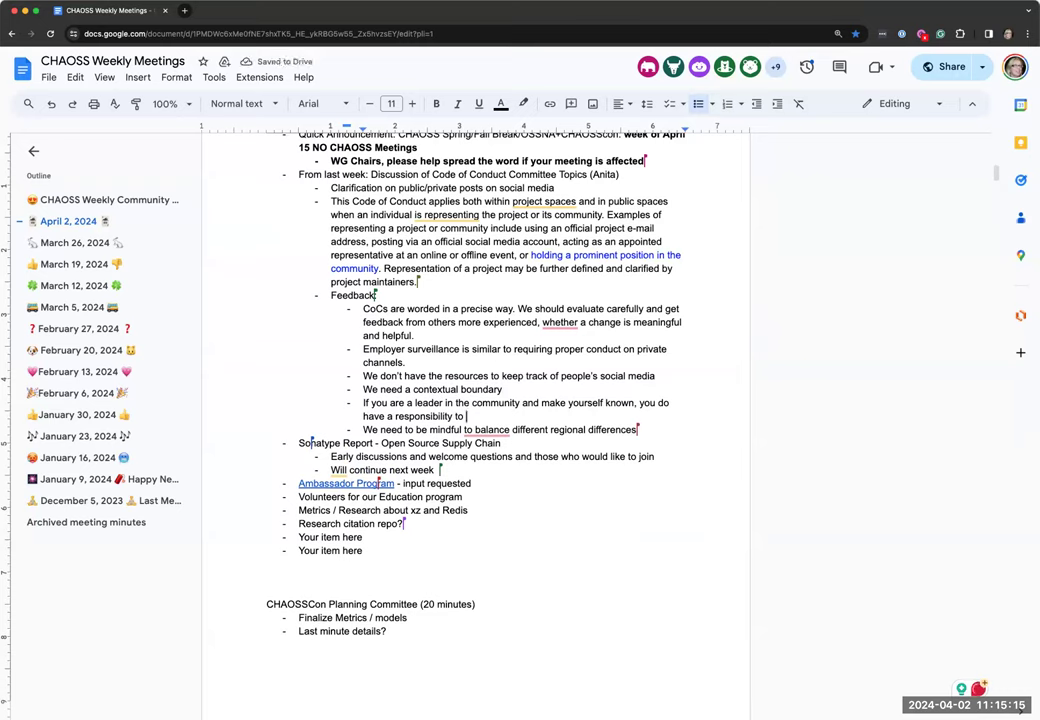
text(act appropriately)
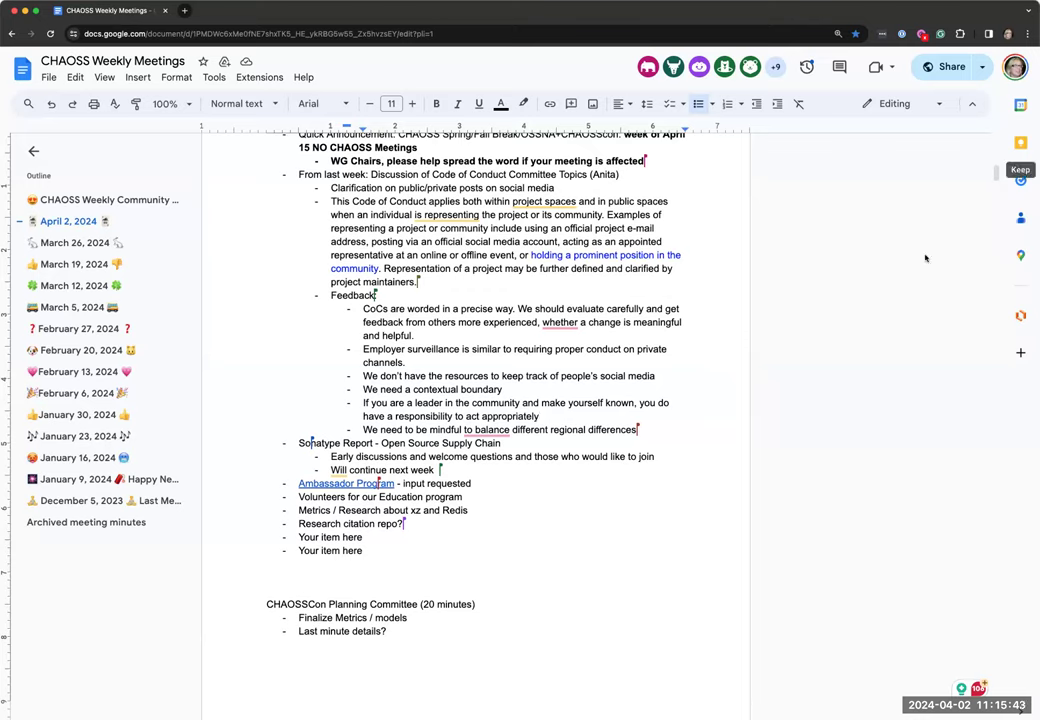
key(Return)
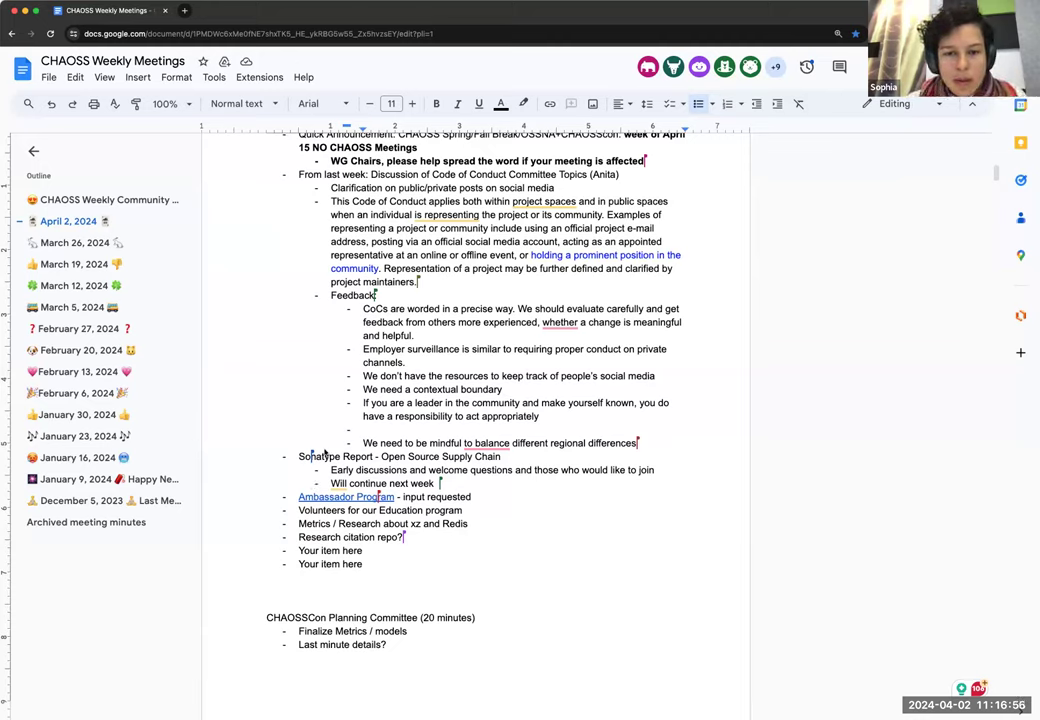
Go to the empty Feedback bullet where the 'When you talk about CHAOSS' and 'Prominent' notes will go.
mouse_move(477, 449)
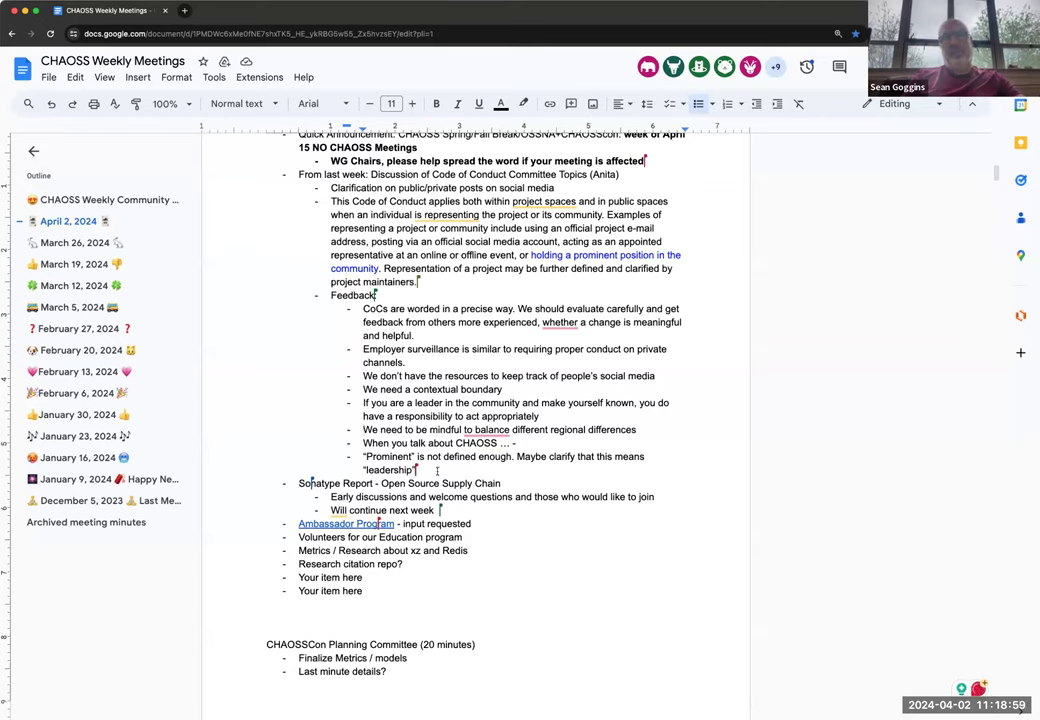
Add the feedback bullet 'If it's not a public post then does it apply?' below the leadership line.
click(437, 470)
key(Return)
text(If it's not a public post then does it apply?)
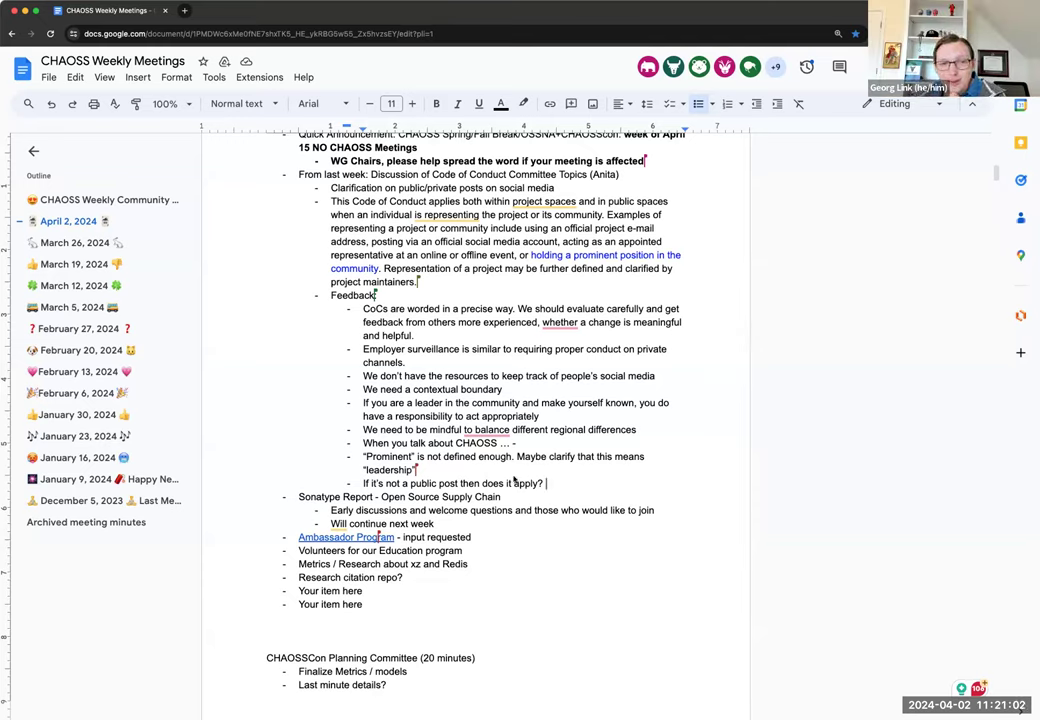
click(583, 489)
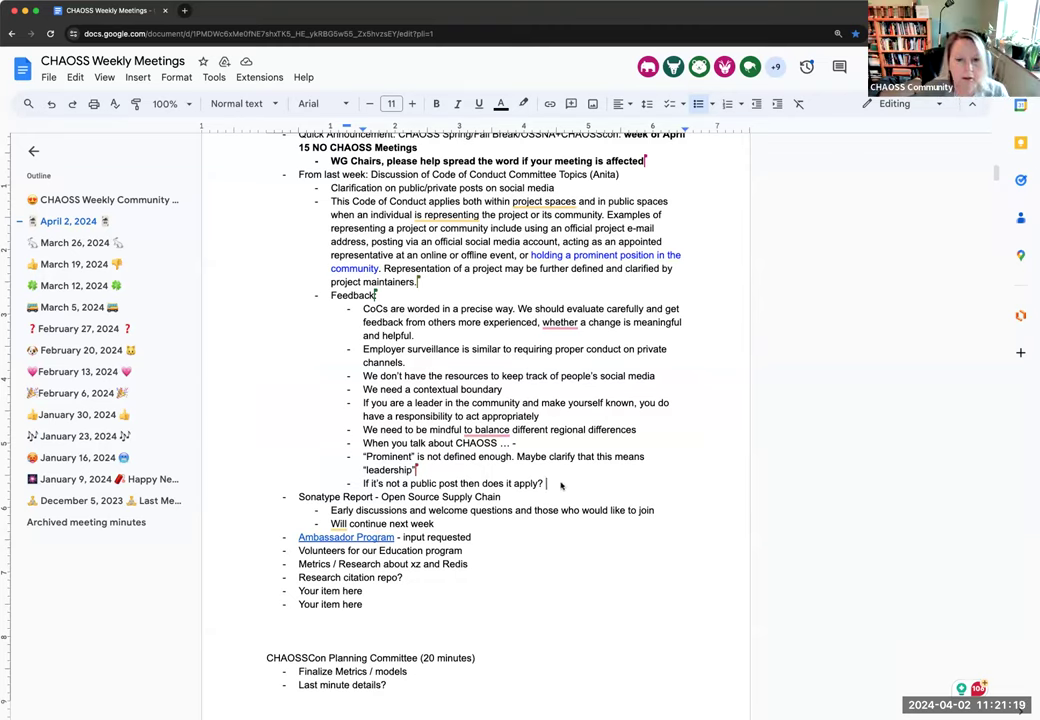
click(297, 497)
drag(297, 497, 496, 523)
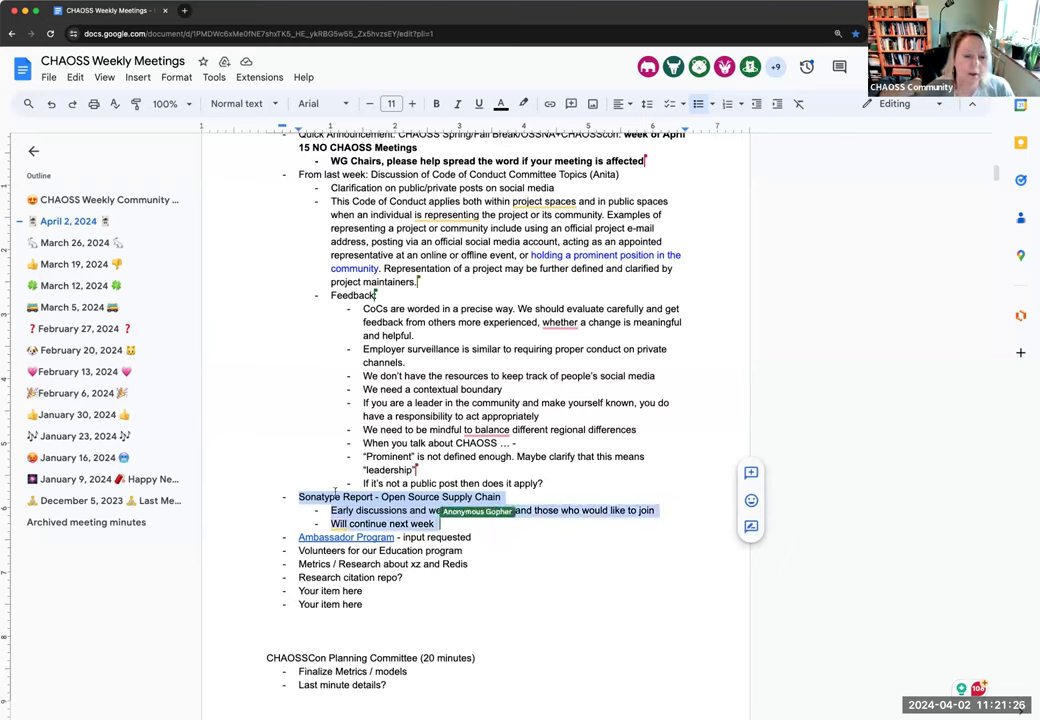
click(299, 495)
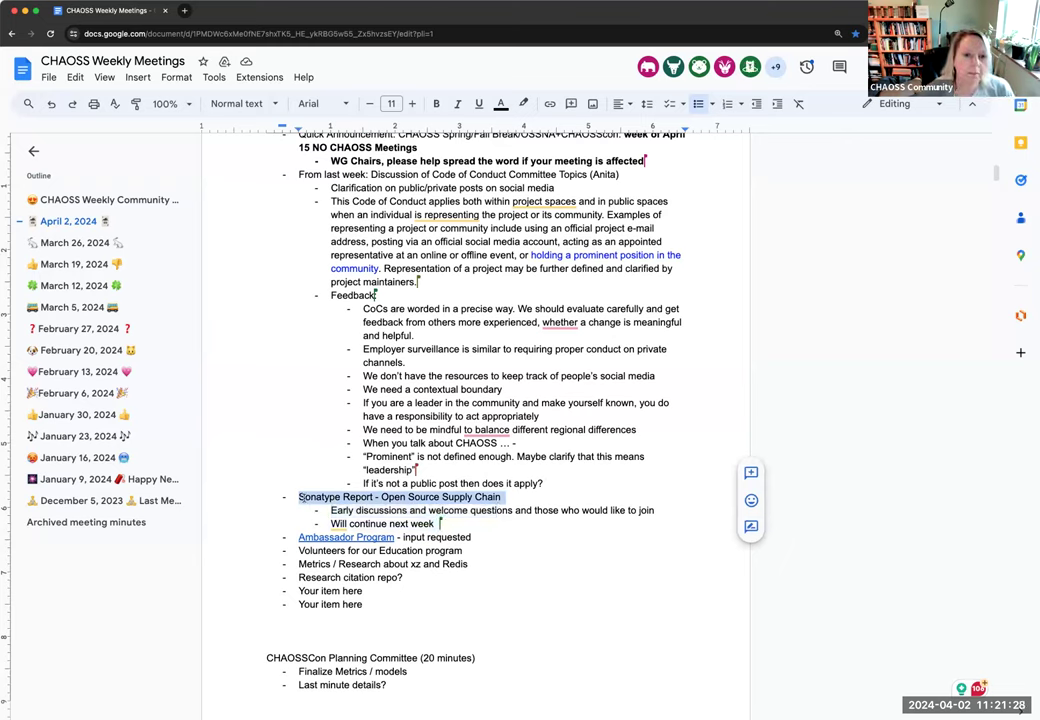
drag(299, 495, 375, 497)
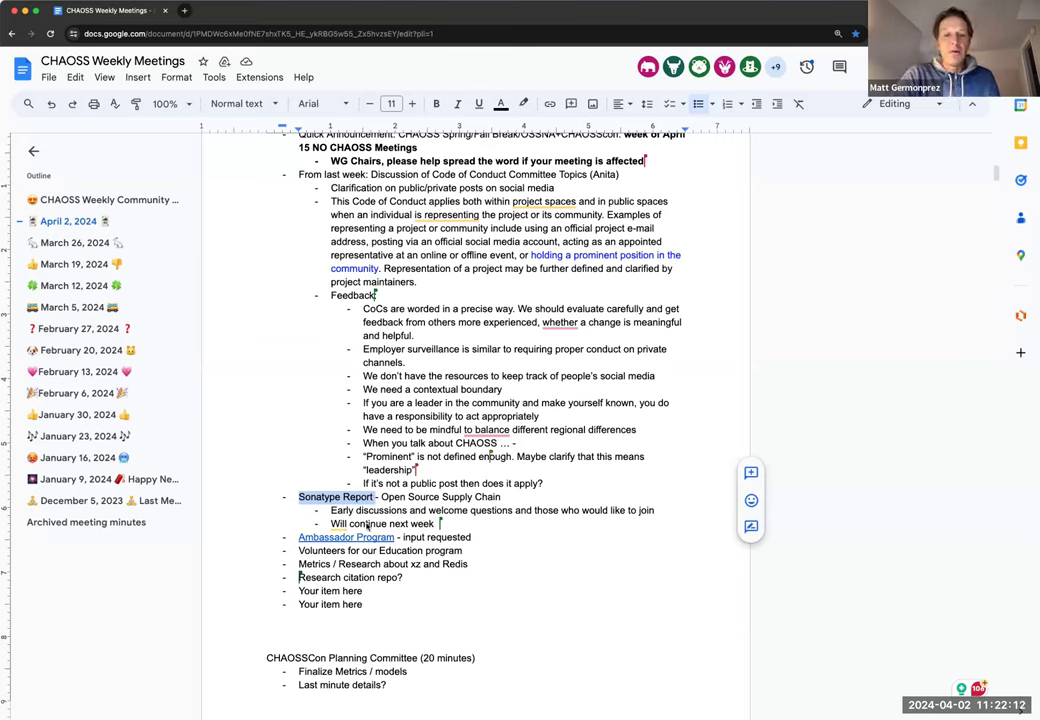
Delete the 'Will continue next week' line and the empty sub-bullet under the Sonatype Report.
drag(331, 524, 437, 523)
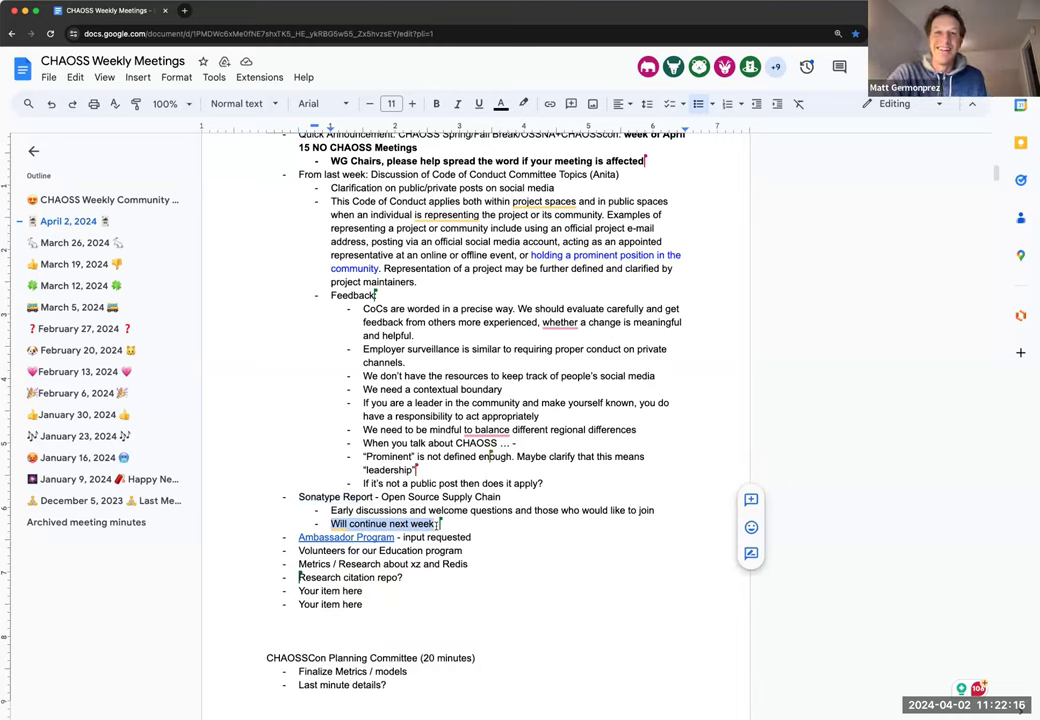
key(BackSpace)
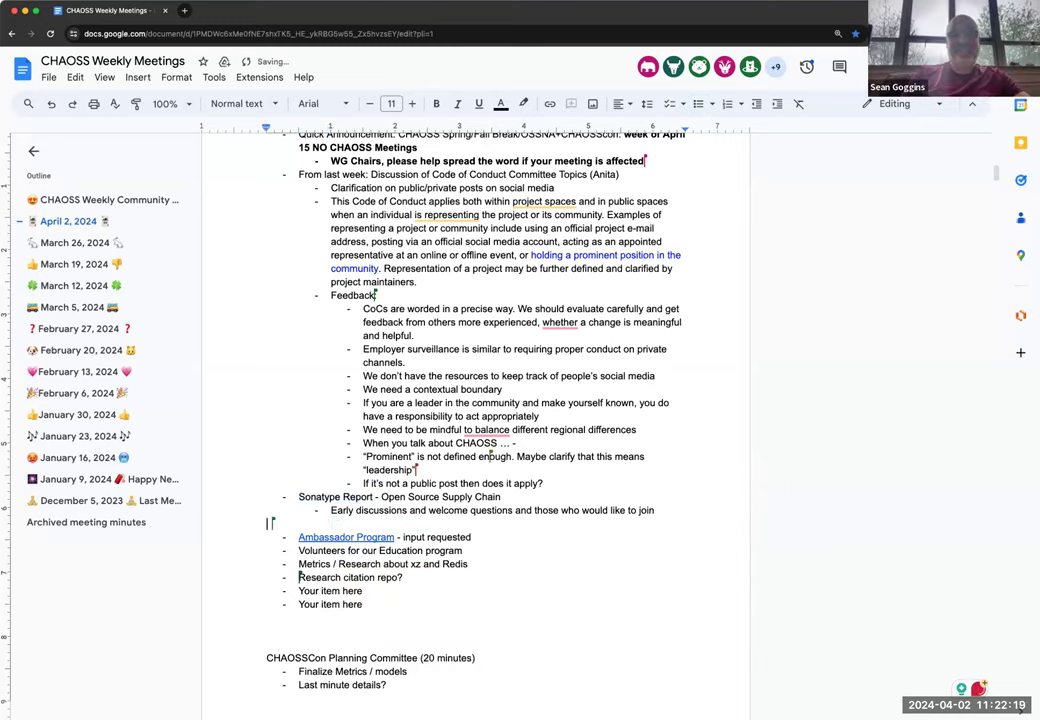
key(BackSpace)
Add a sub-bullet naming whom to contact to participate or raise concerns about CHAOSS working with them.
key(Return)
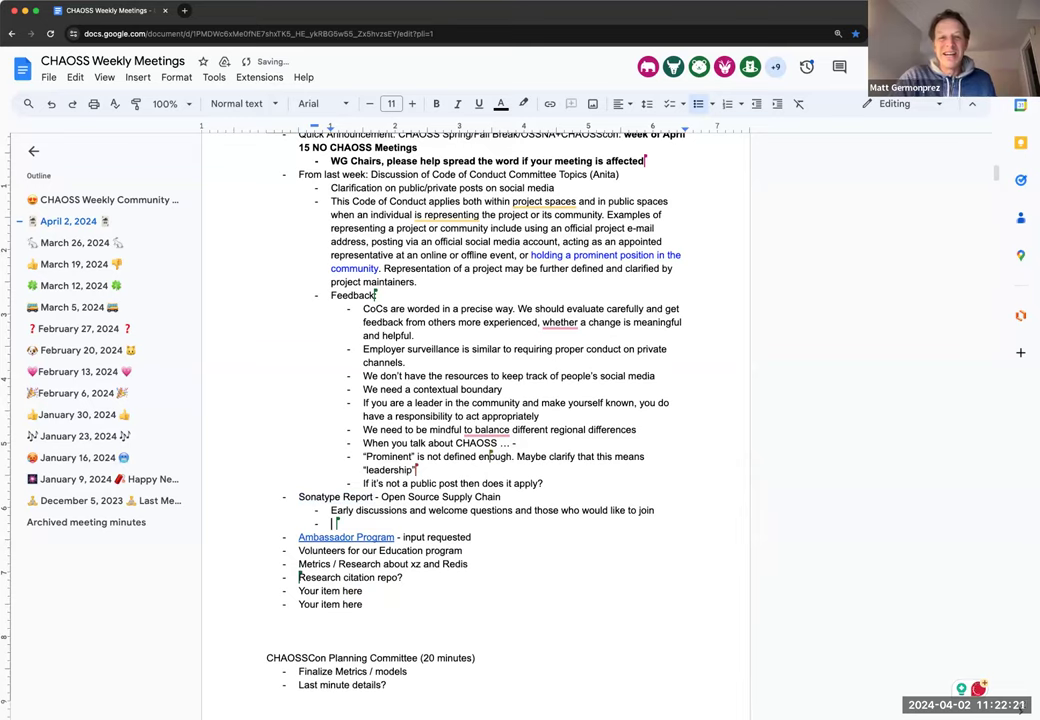
text(Reach out to Matt)
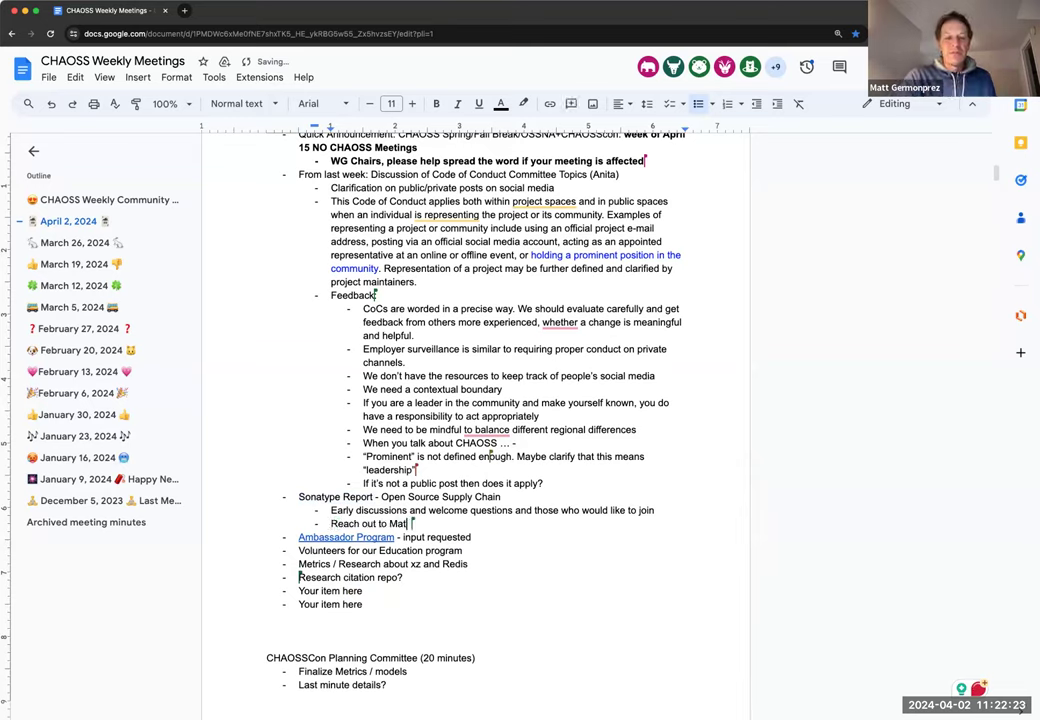
text( if you would like to participate)
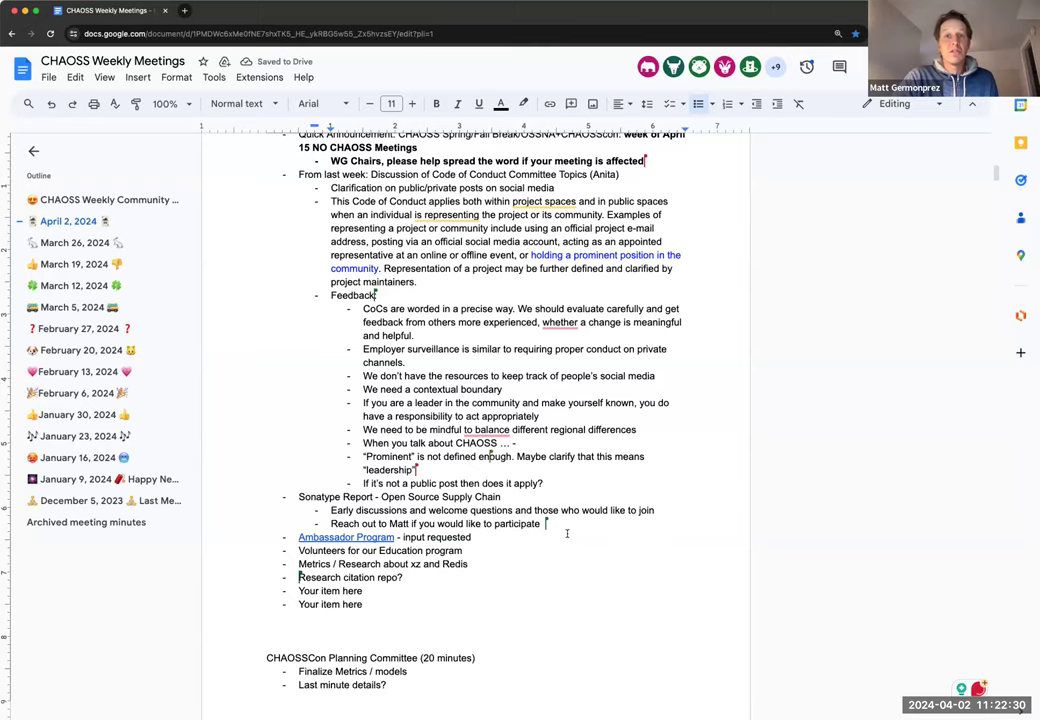
text(or if you have)
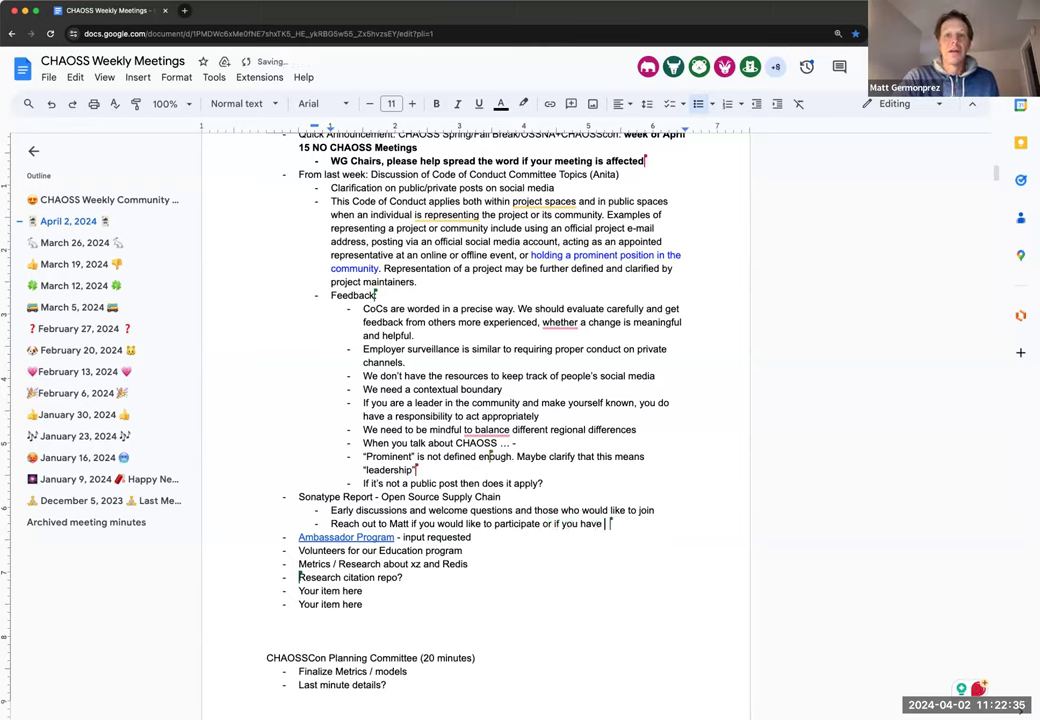
text( concerns about )
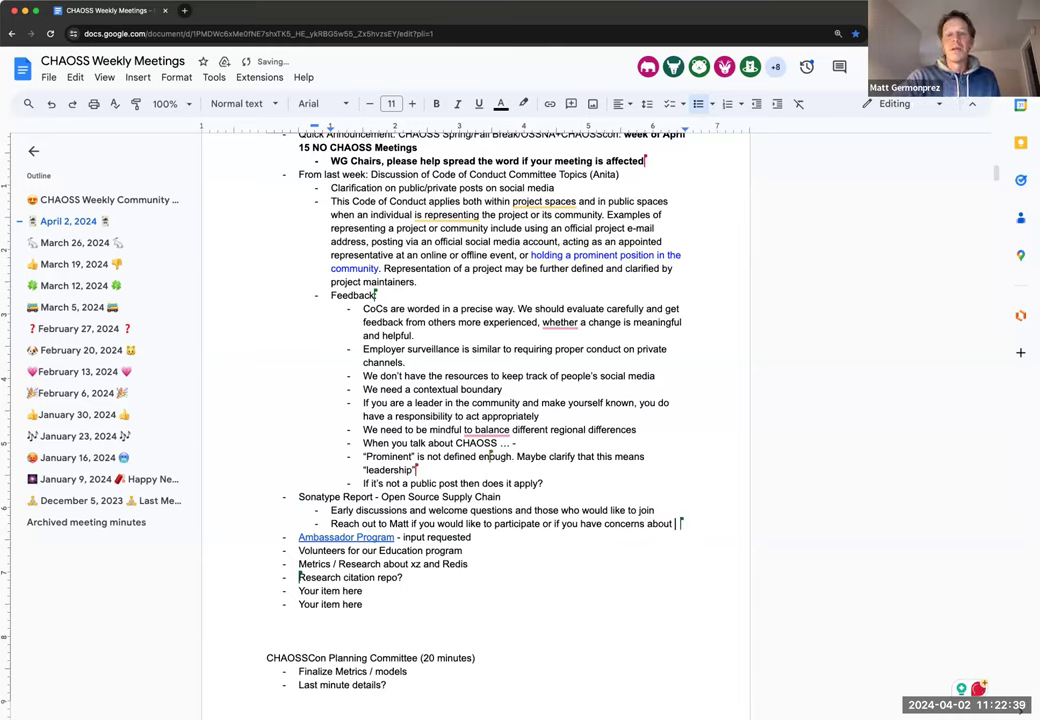
text(CHAOSS working wit)
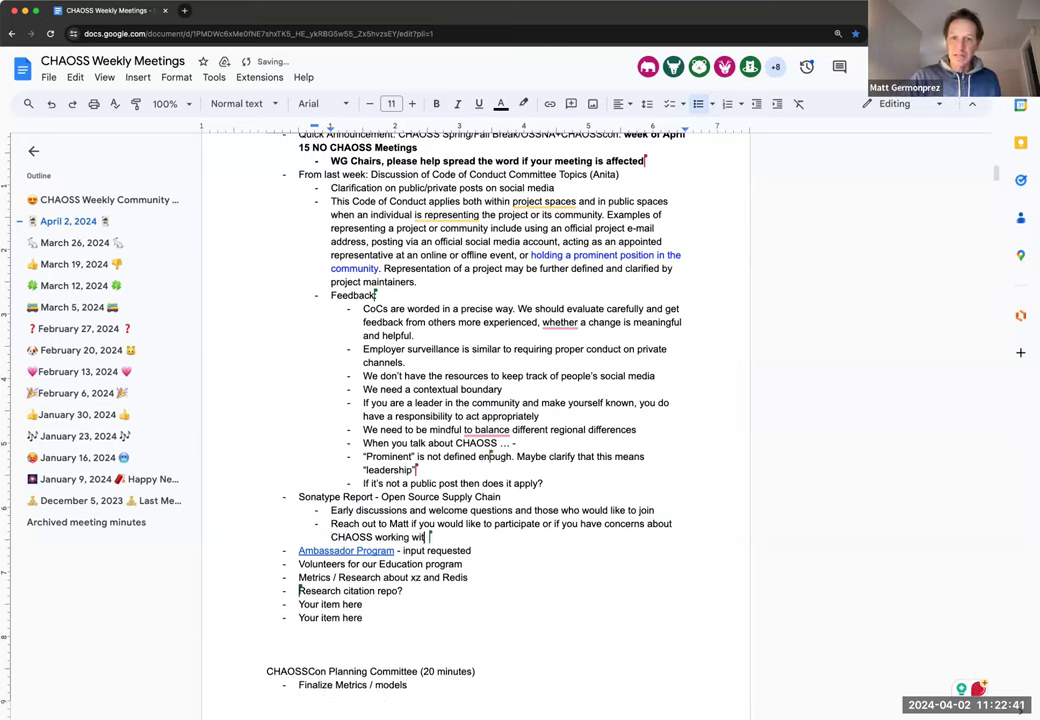
text(h them)
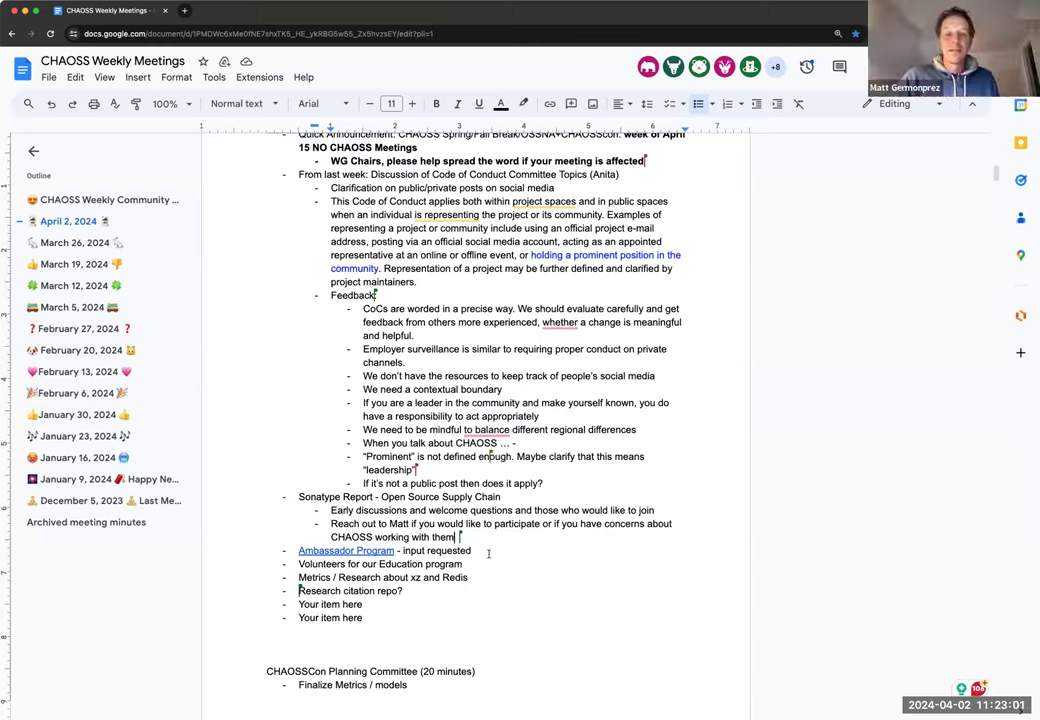
scroll(488, 553, down, 2)
scroll(488, 553, down, 2)
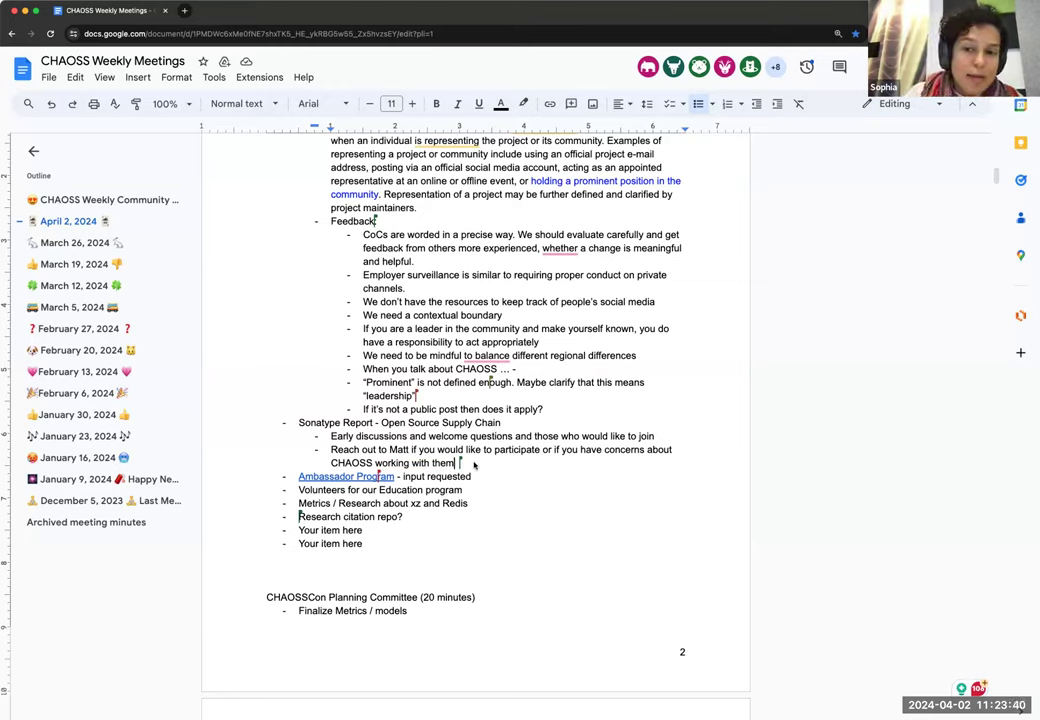
List the volunteers' first names as indented bullets beneath the reach-out note.
key(Return)
key(Tab)
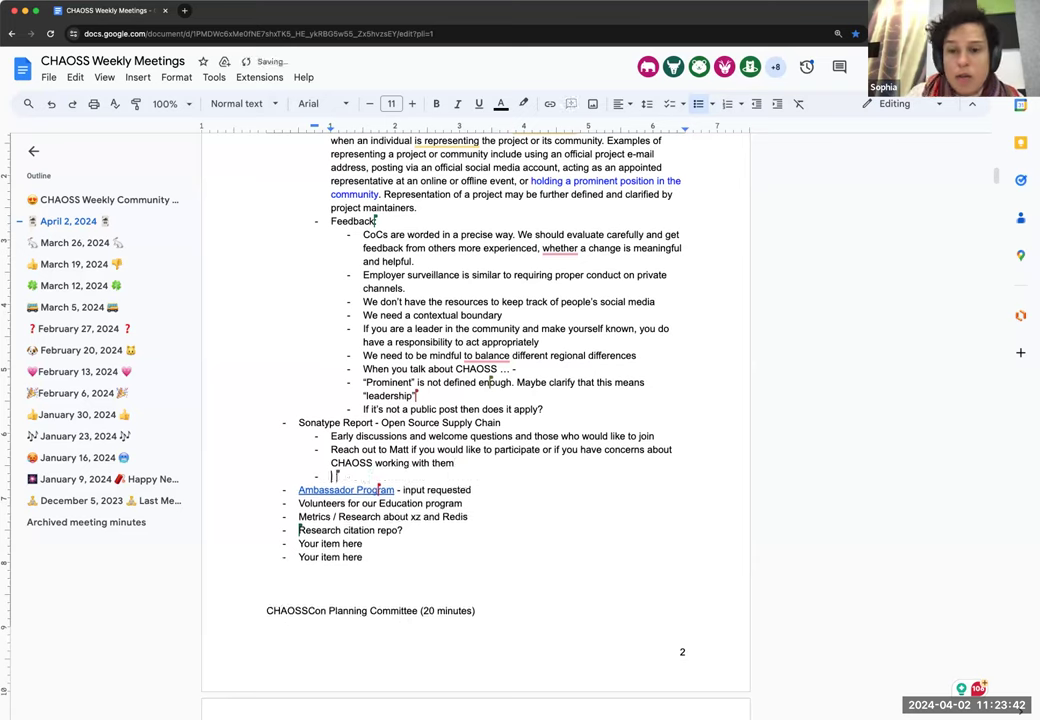
text(Sophia)
key(Return)
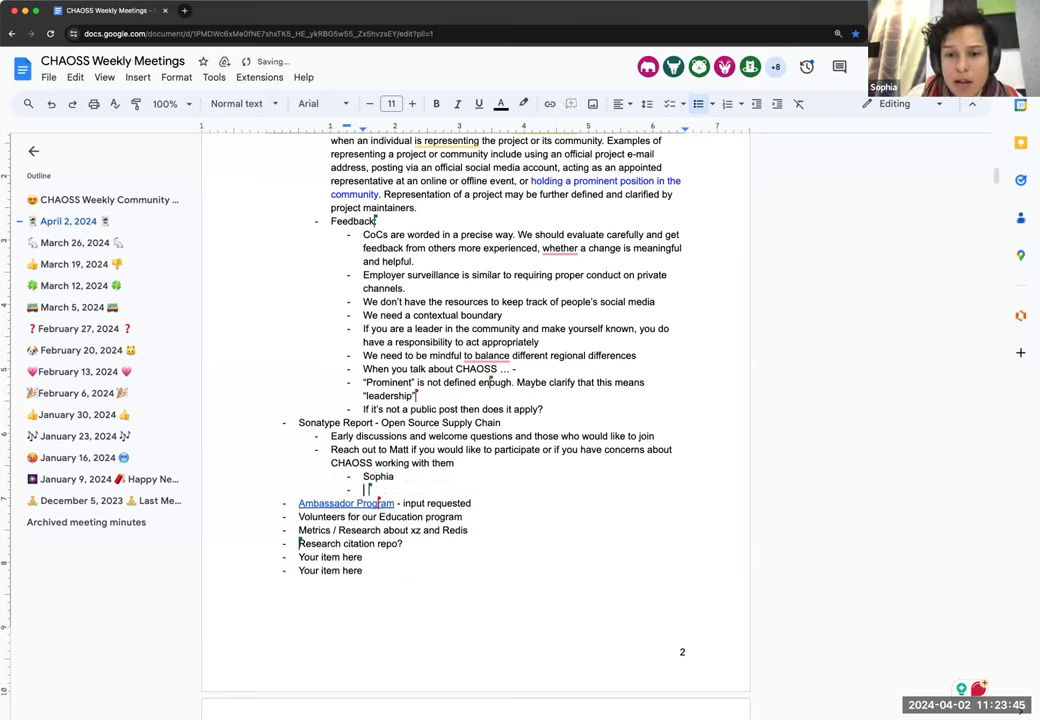
text(Georg)
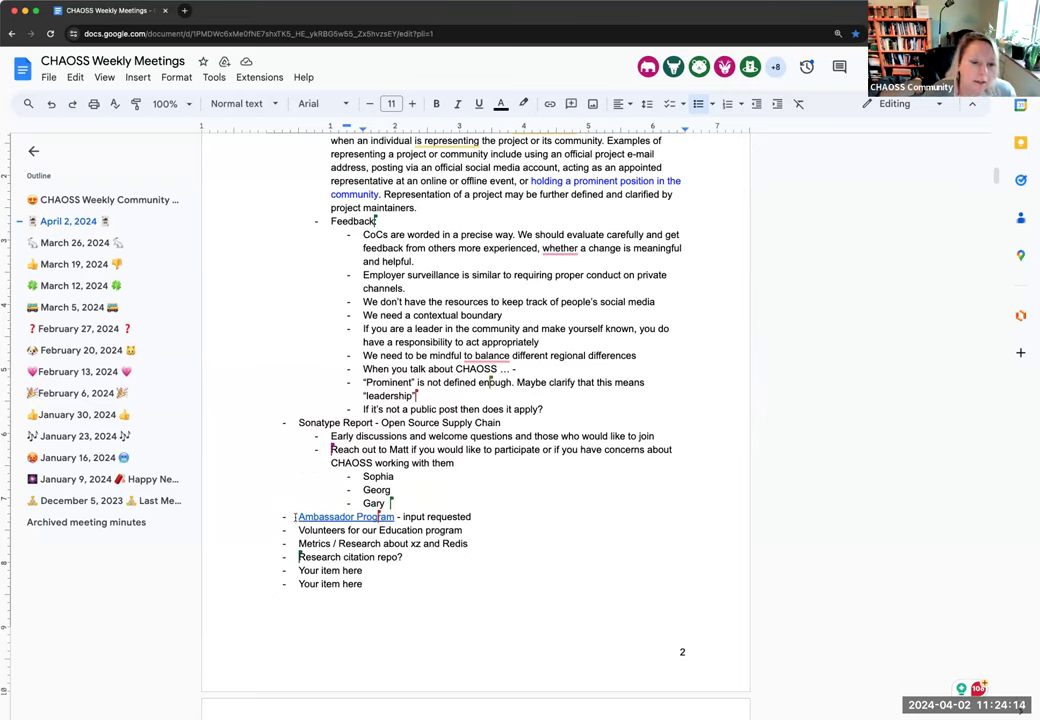
Open the Ambassador Program link to the Advocacy Plan for CHAOSS – 1st Draft and browse its sections.
click(345, 517)
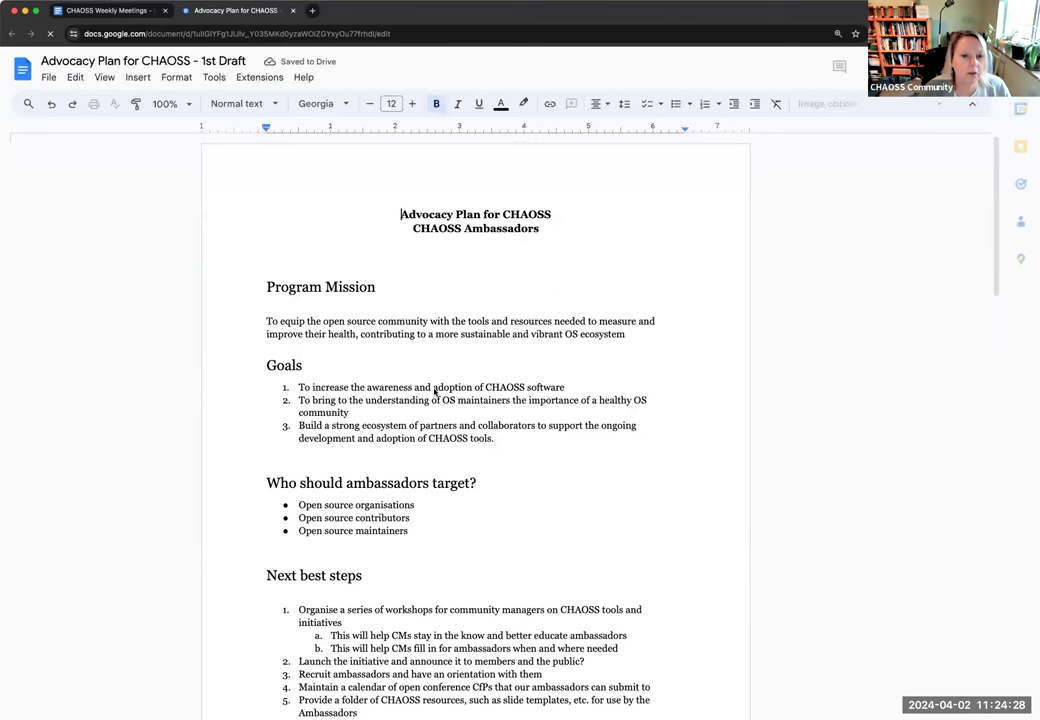
scroll(435, 392, down, 2)
scroll(435, 392, down, 5)
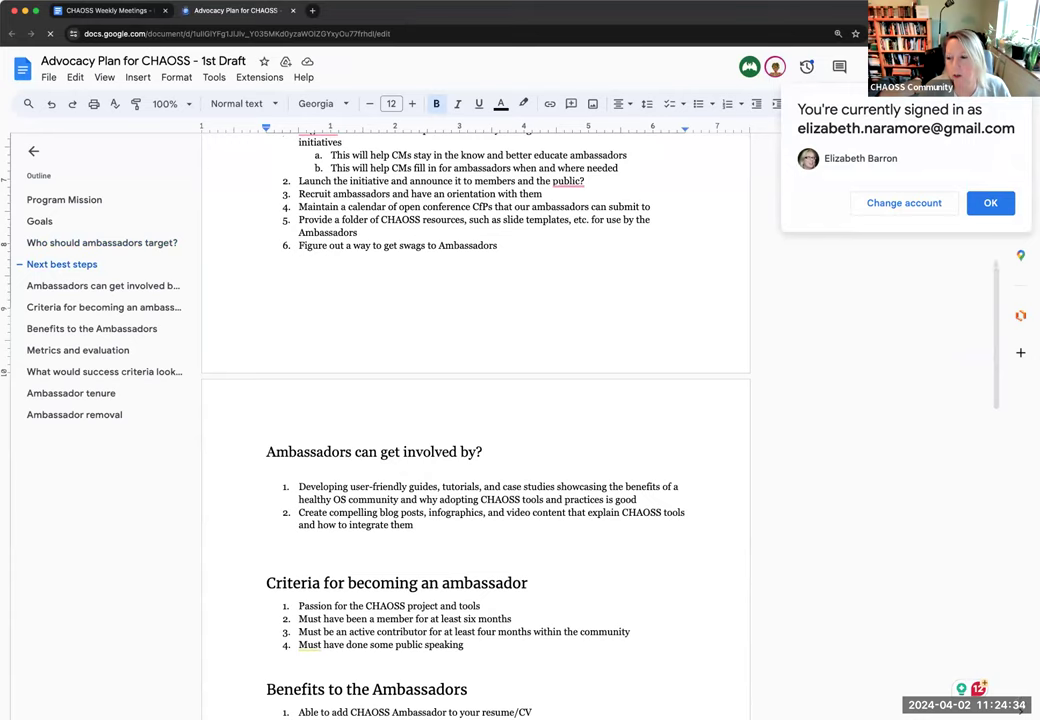
click(990, 203)
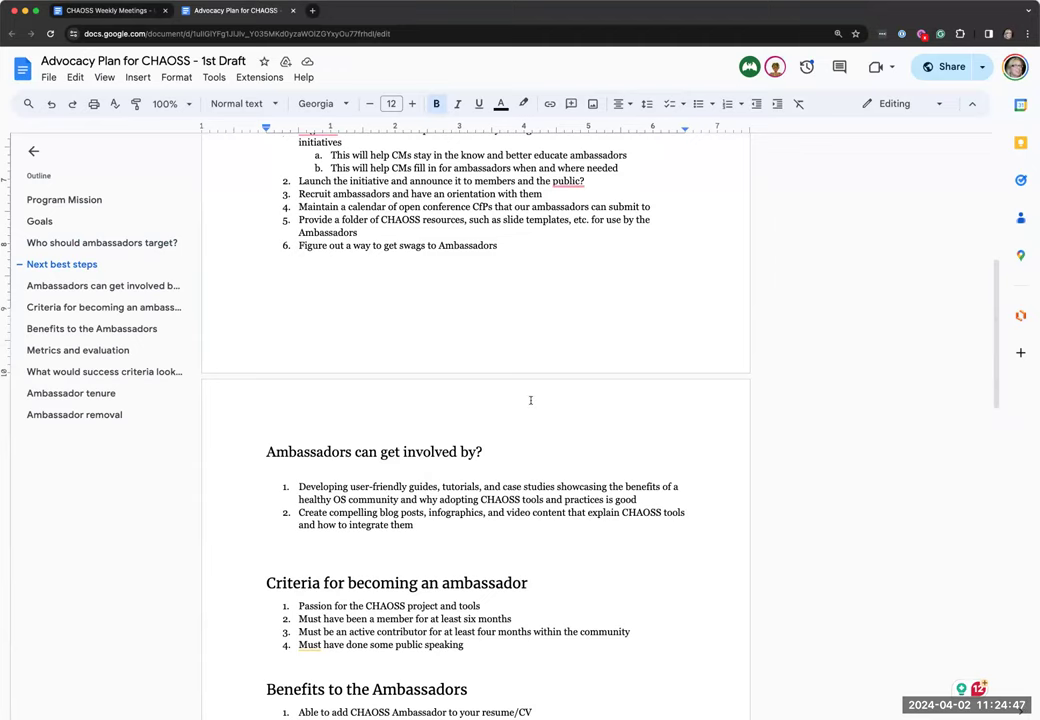
scroll(530, 400, down, 2)
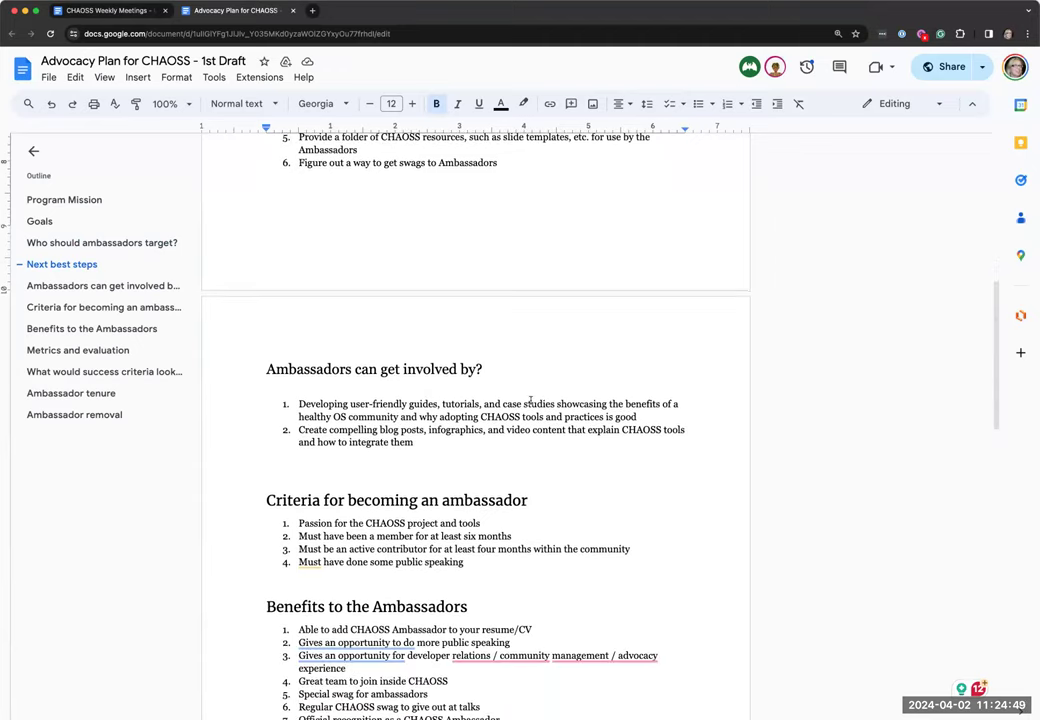
scroll(530, 400, down, 3)
scroll(530, 400, down, 3)
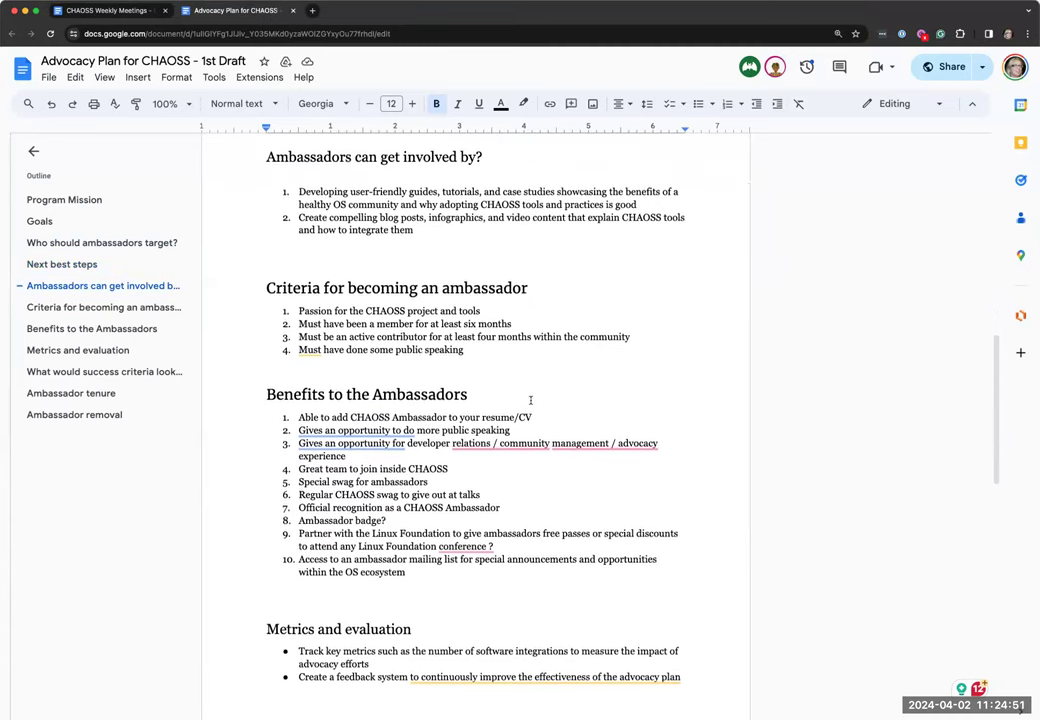
scroll(530, 400, down, 3)
scroll(530, 400, up, 10)
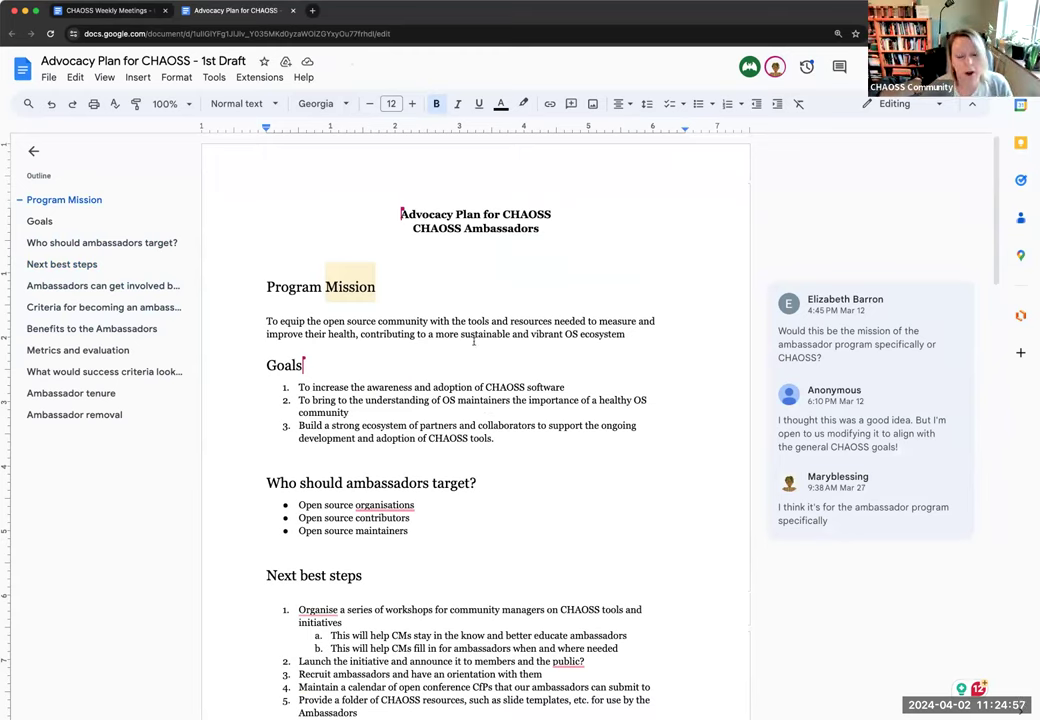
Back in the CHAOSS Weekly Meetings notes, append '(bring up again next week)' after 'input requested'.
click(103, 11)
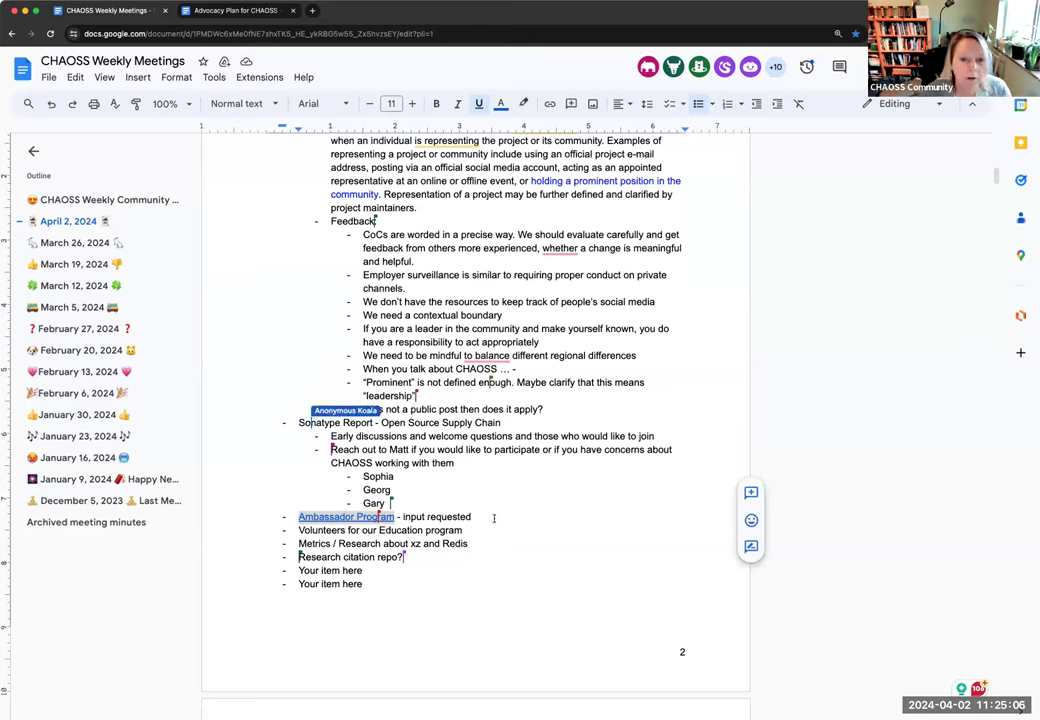
click(493, 520)
text((bring up again next week))
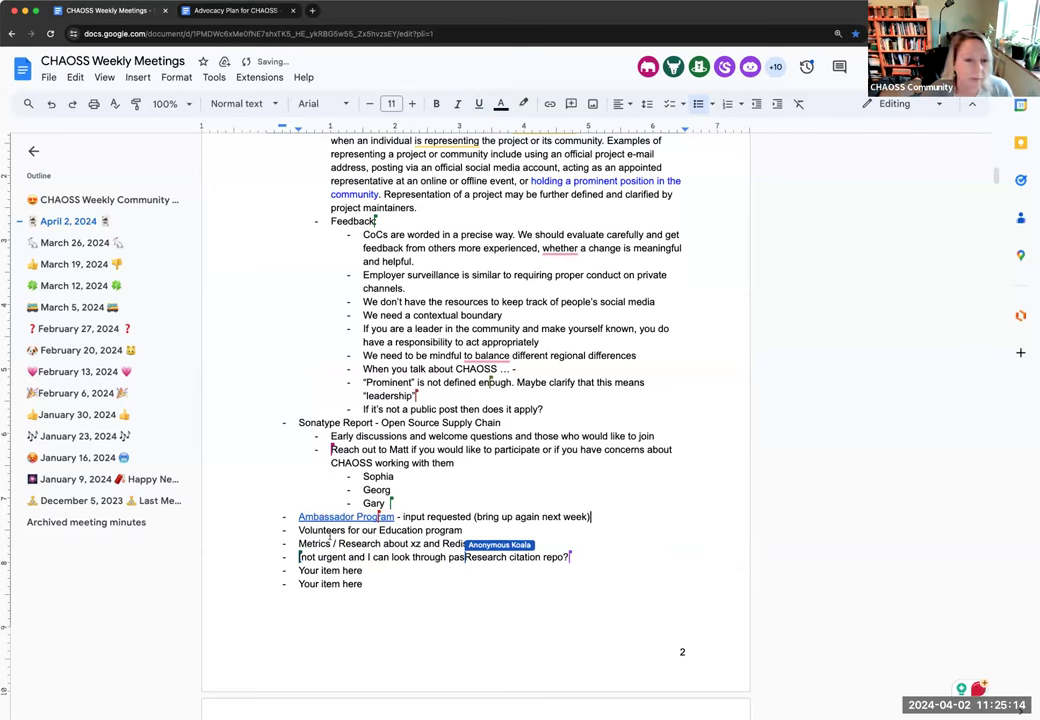
click(298, 530)
drag(298, 530, 463, 531)
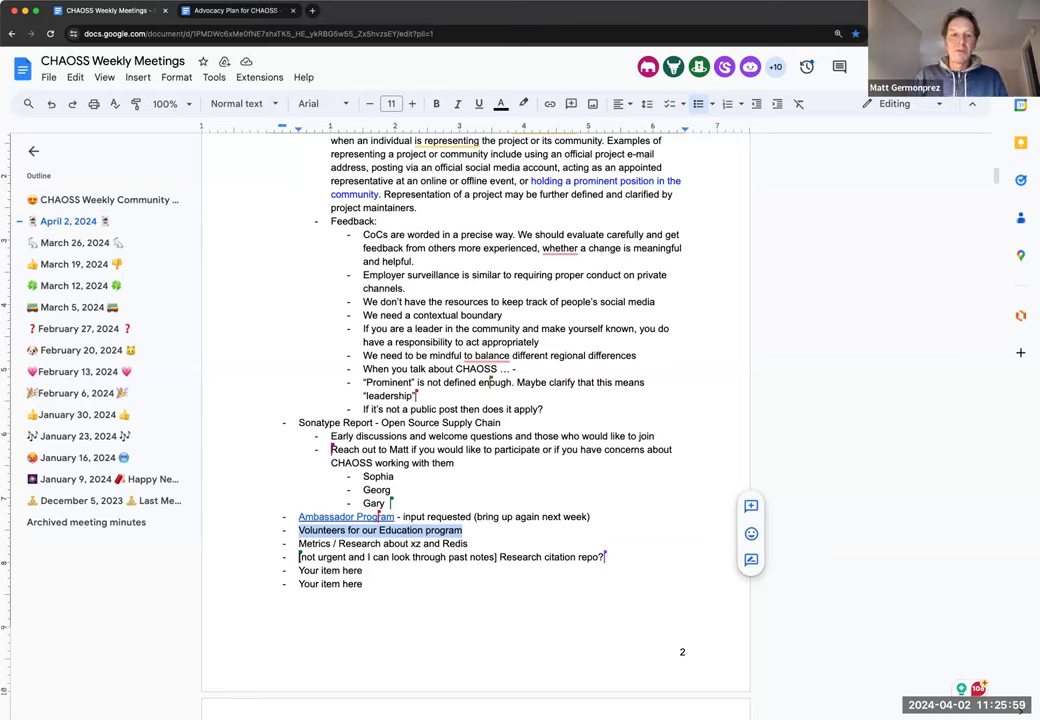
Add sub-bullets 'Want this to be a community project' and 'We encourage everybody to participate <3' under Volunteers.
click(486, 530)
key(Return)
key(Tab)
text(Want this to be a co)
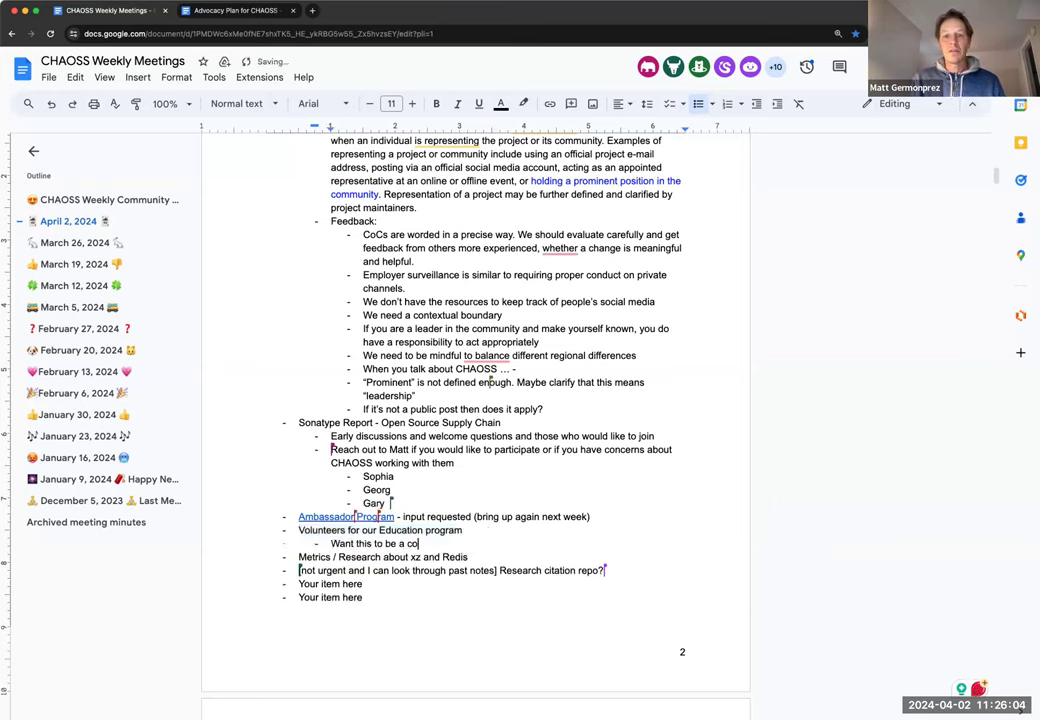
text(mmunity project)
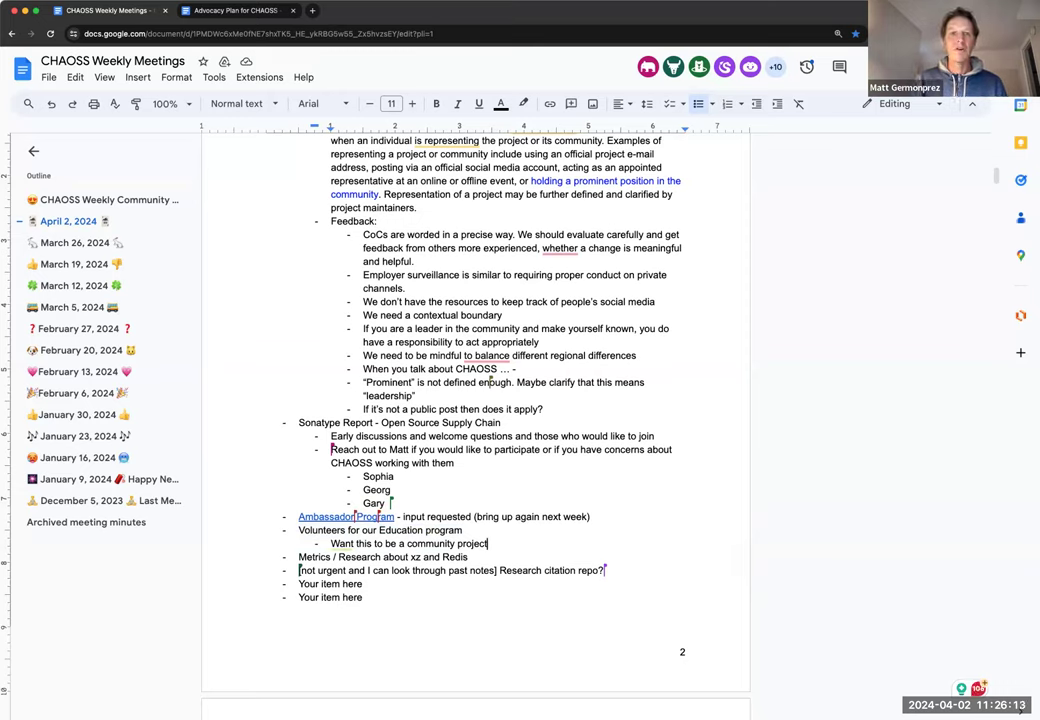
key(Return)
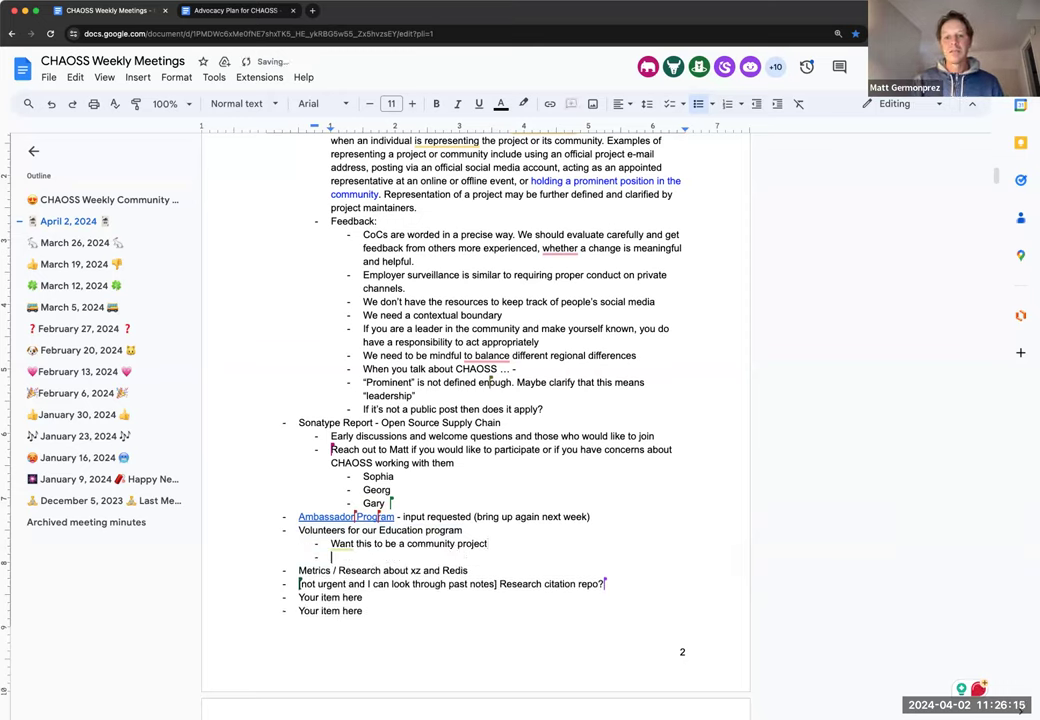
text(We encoura)
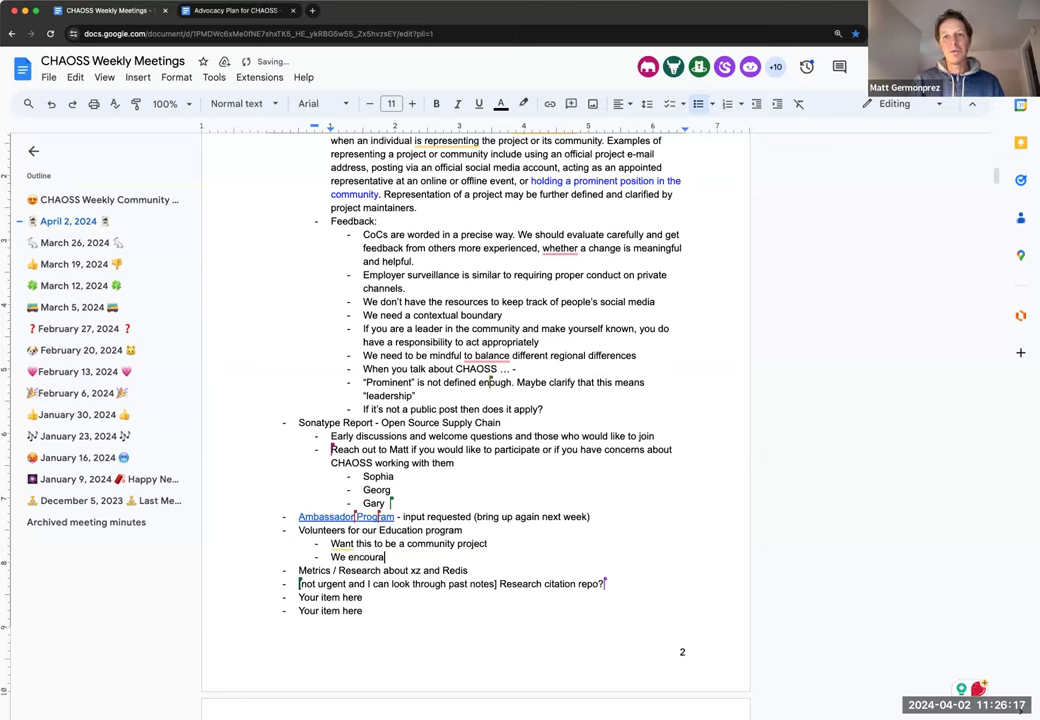
text(ge everybody t)
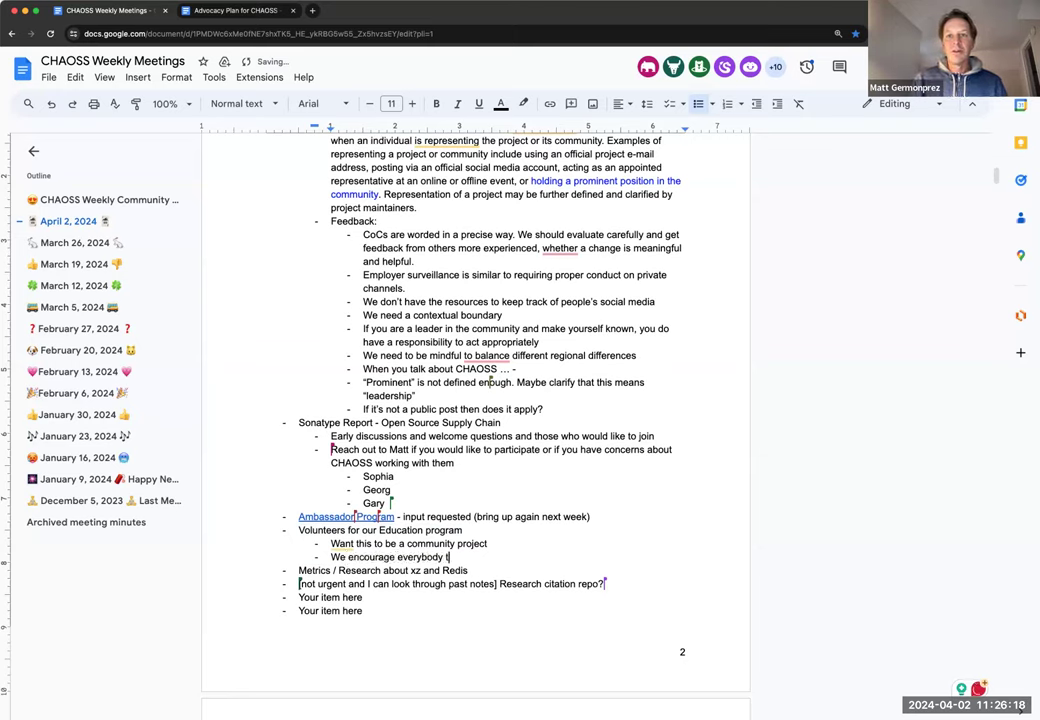
text(o participate )
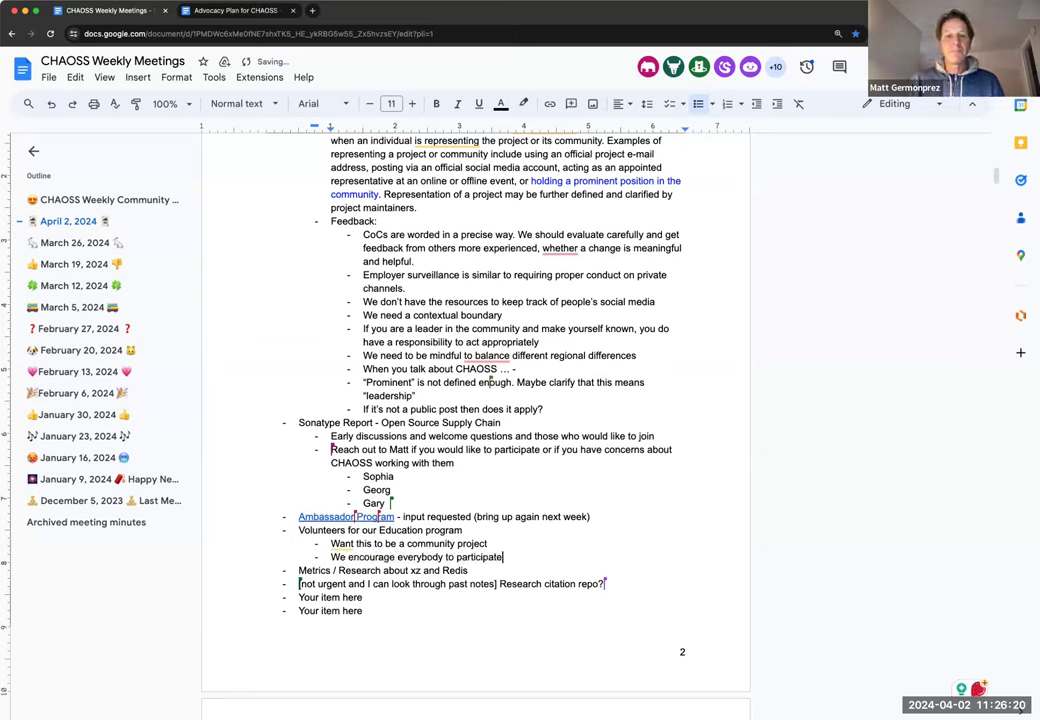
text(<3)
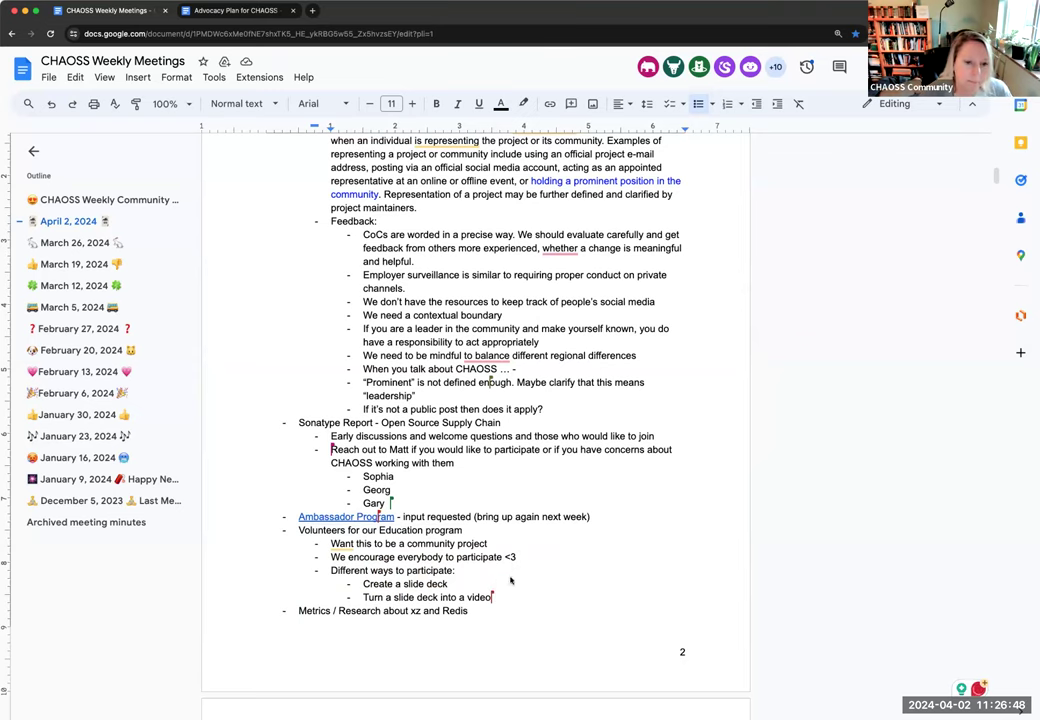
scroll(556, 584, down, 2)
scroll(556, 584, down, 1)
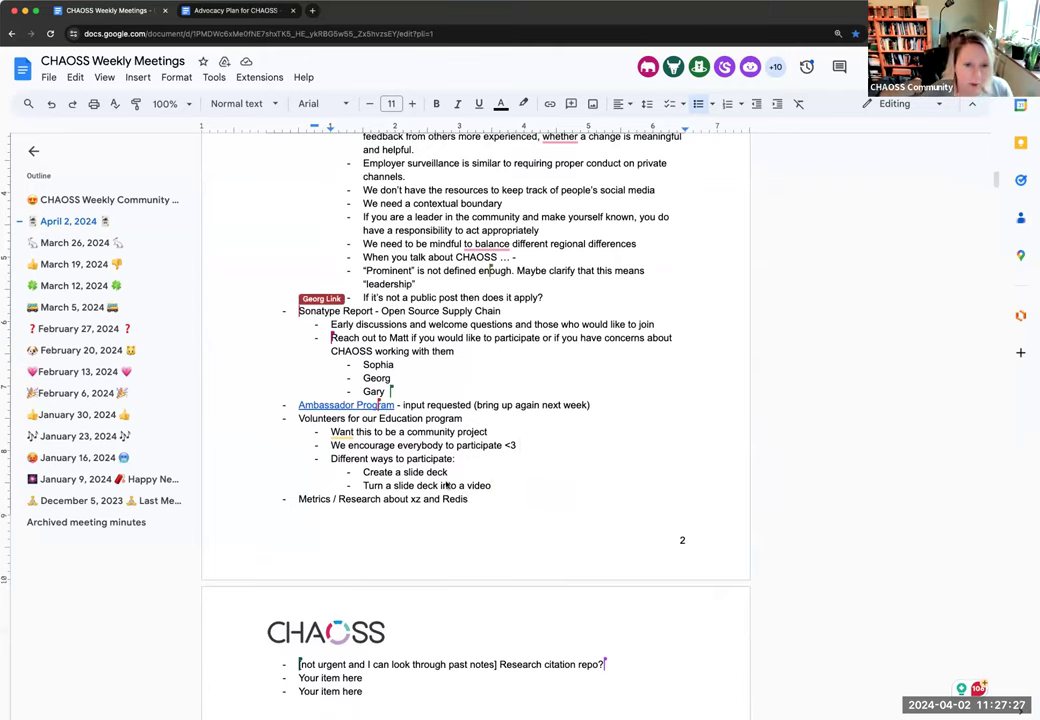
scroll(455, 490, down, 3)
scroll(446, 485, down, 2)
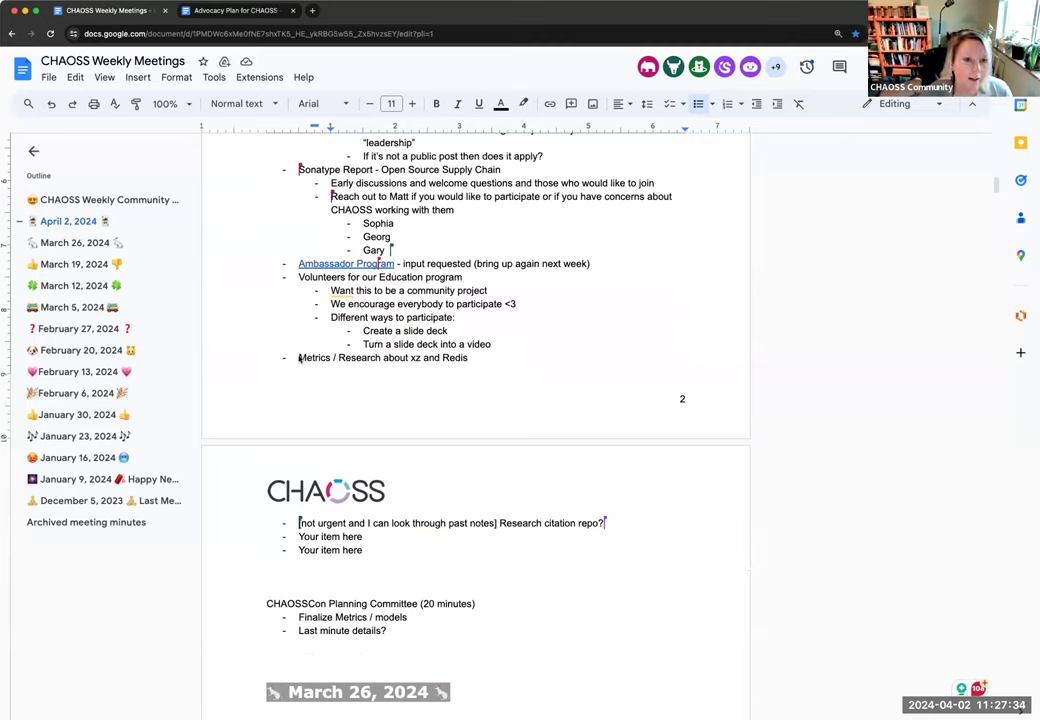
Add a sub-bullet under the xz and Redis item: 'Metrics Models WG will further this discussion - what indicators existed…'.
drag(300, 358, 468, 358)
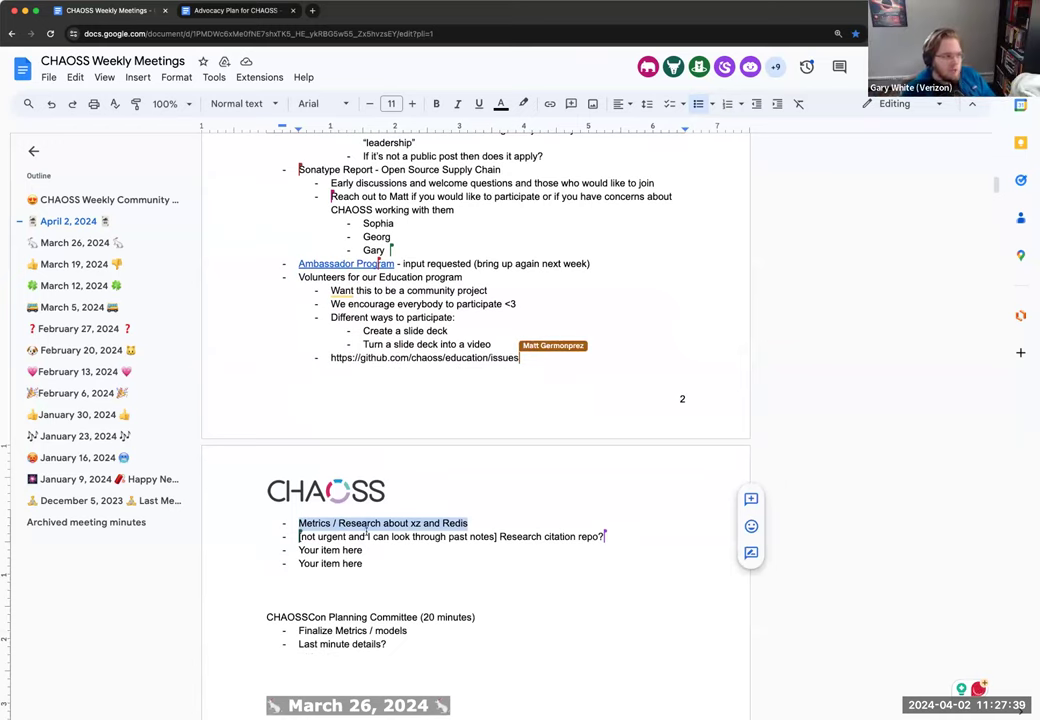
click(484, 523)
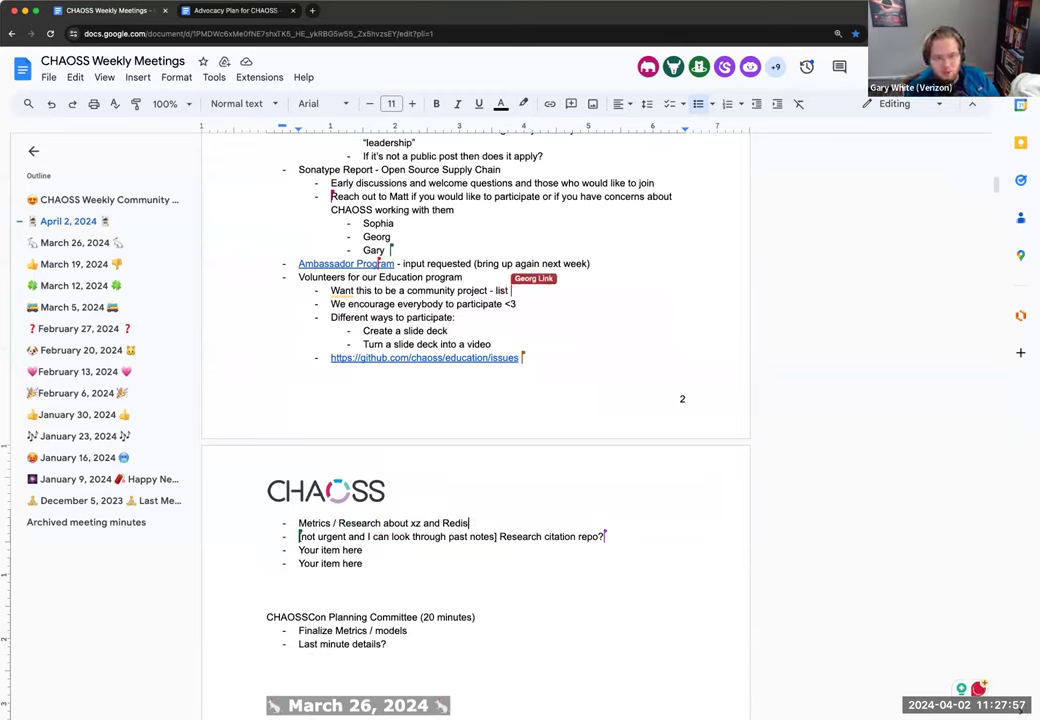
key(Return)
key(Tab)
text(Metrics )
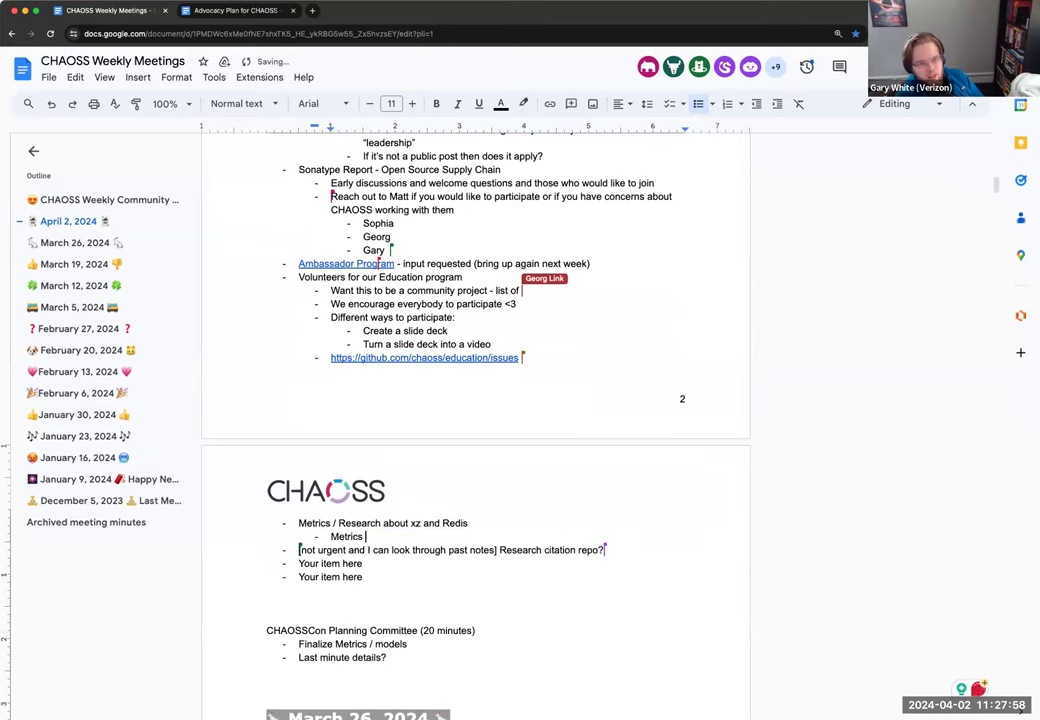
text(Models WG )
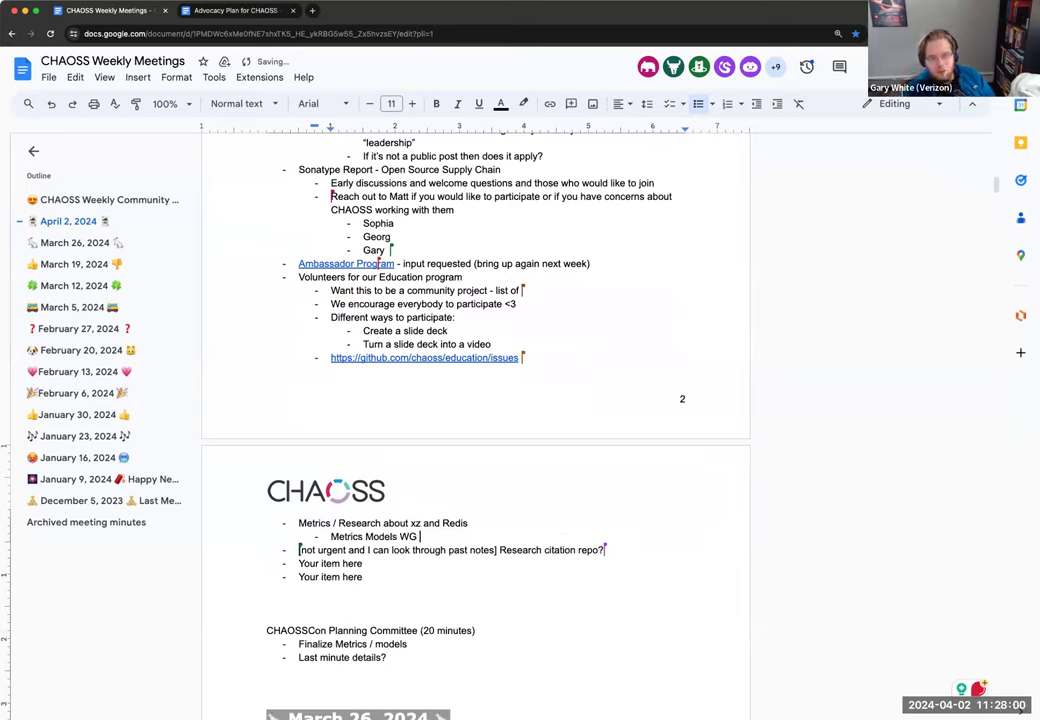
text(will fur)
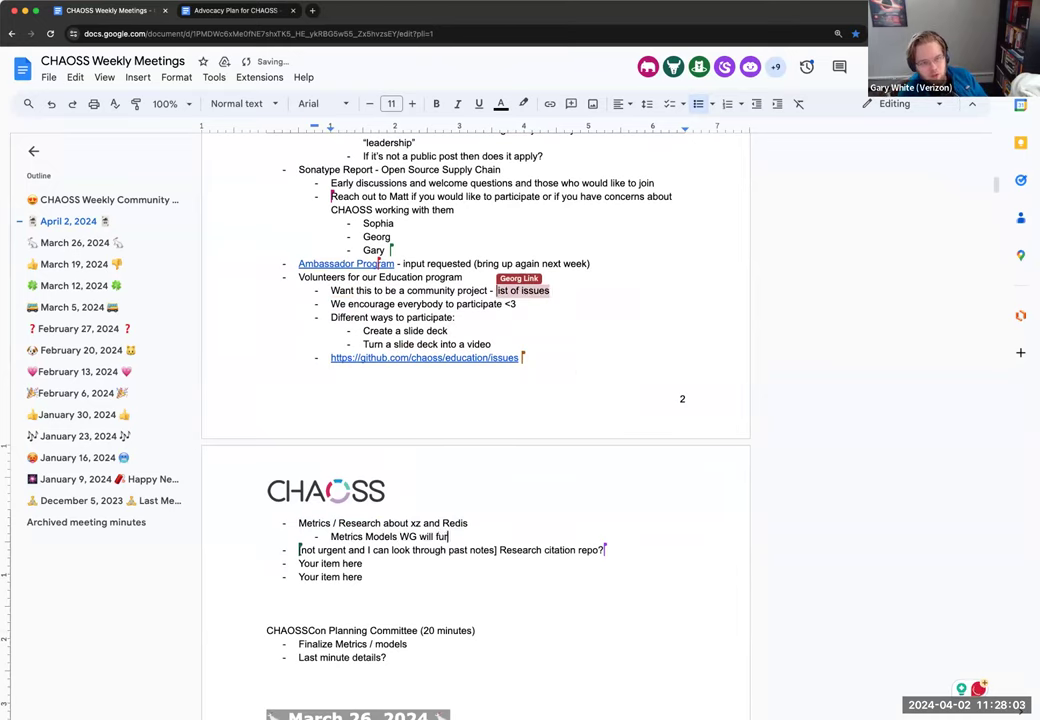
text(ther this discus)
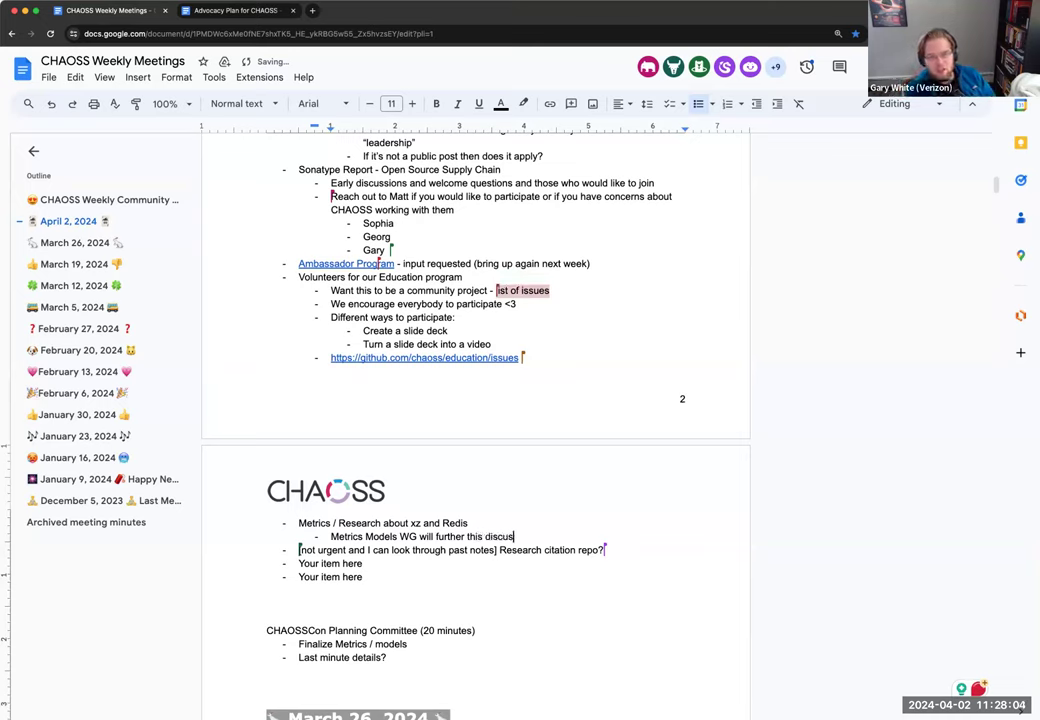
text(sion - what indi)
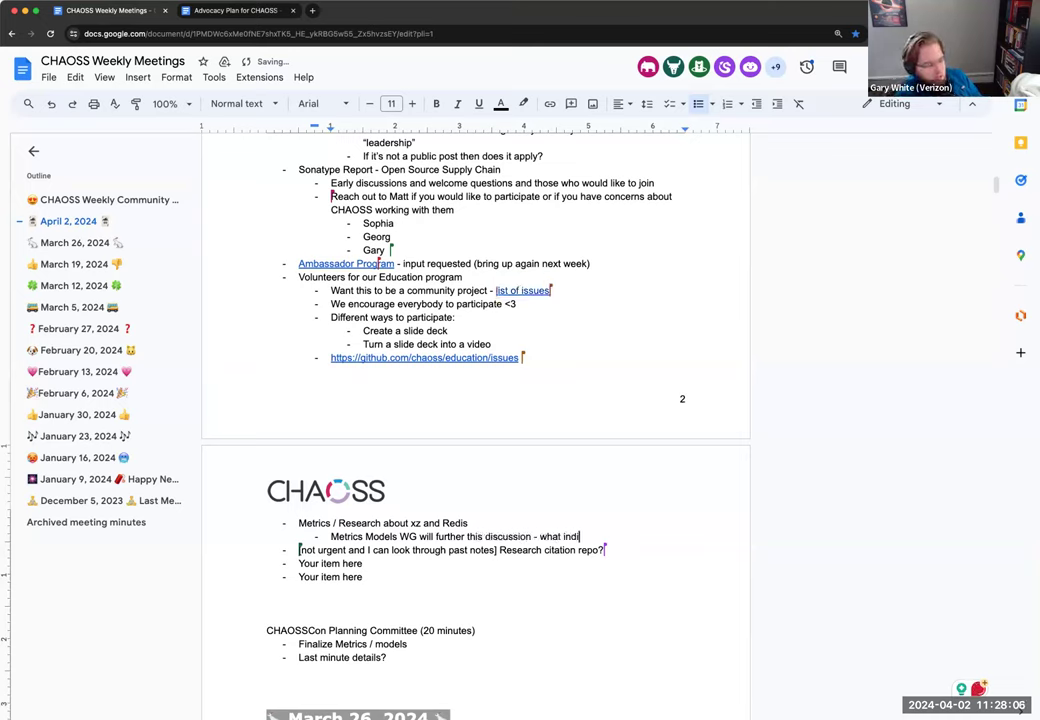
text(cators exist)
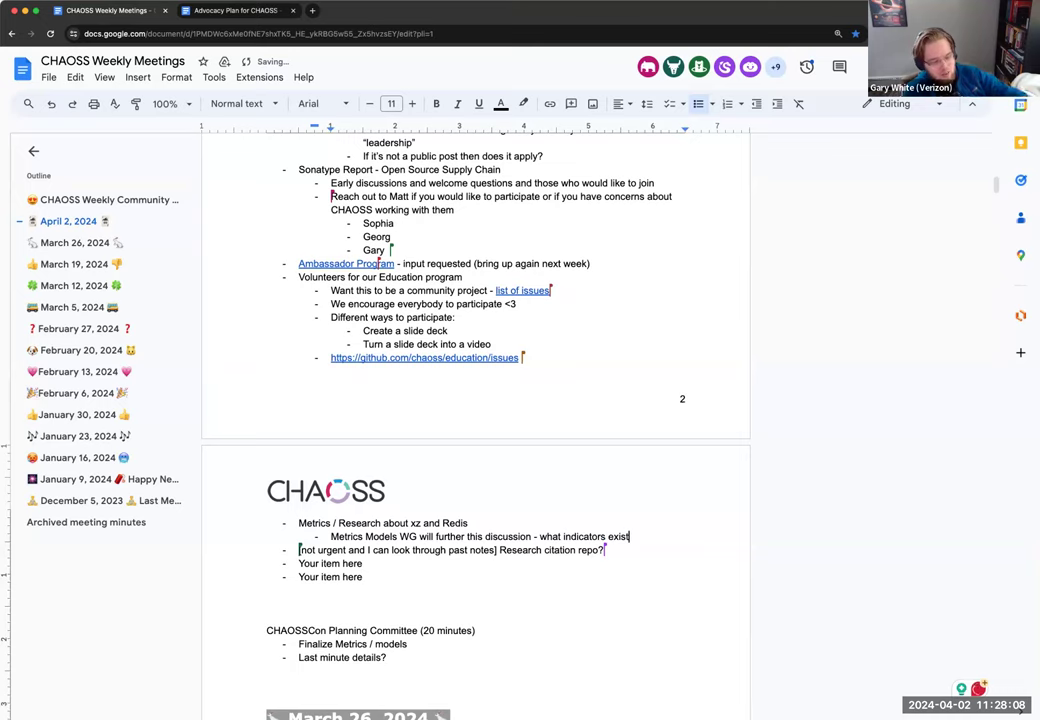
text(ed to predict this)
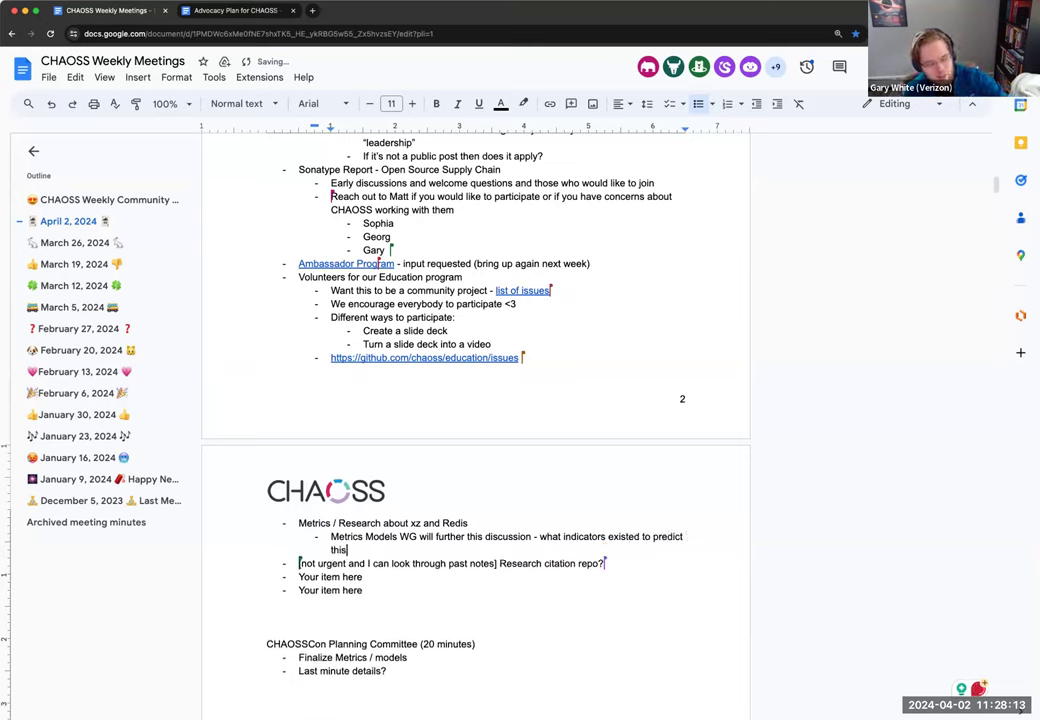
text( incid)
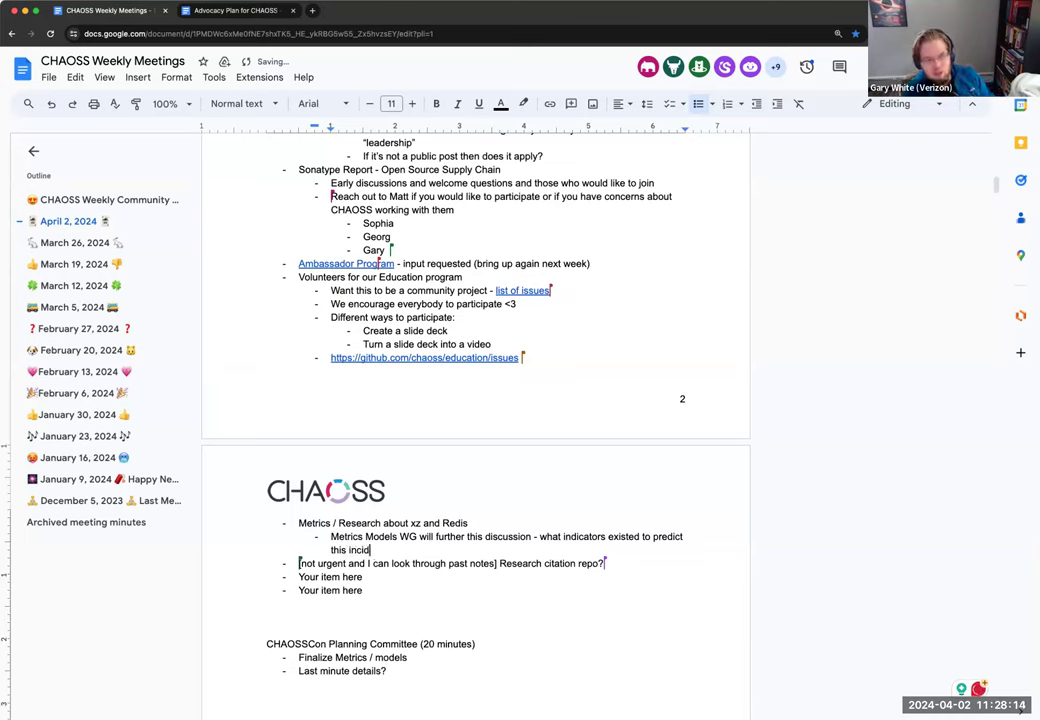
text(ent? (L)
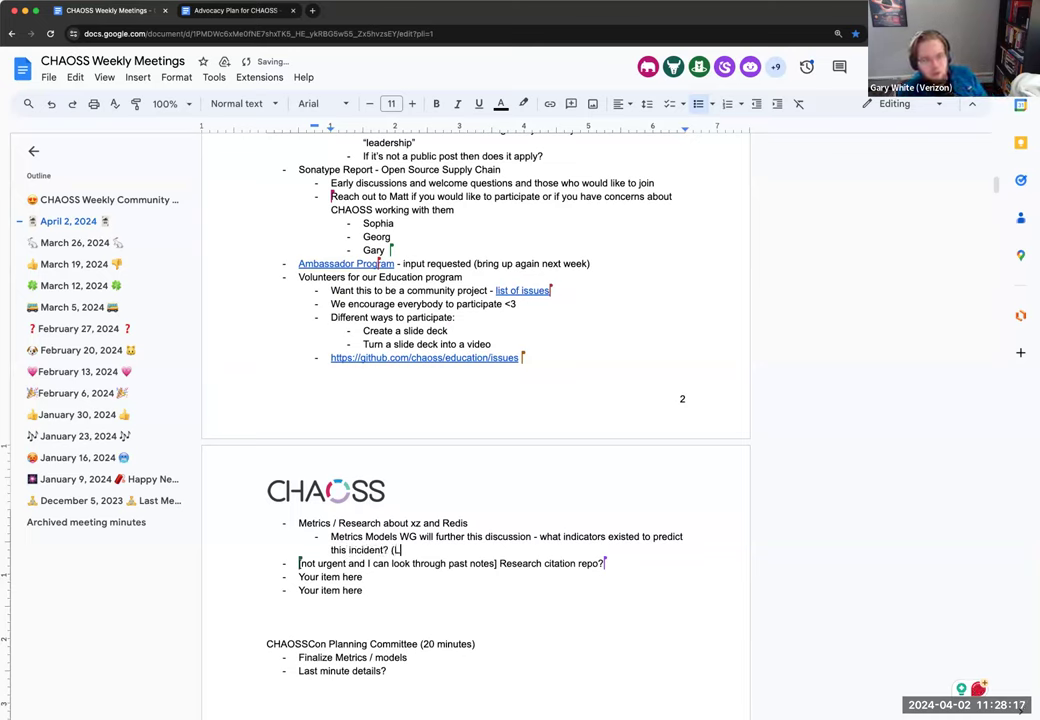
text(icense changes)
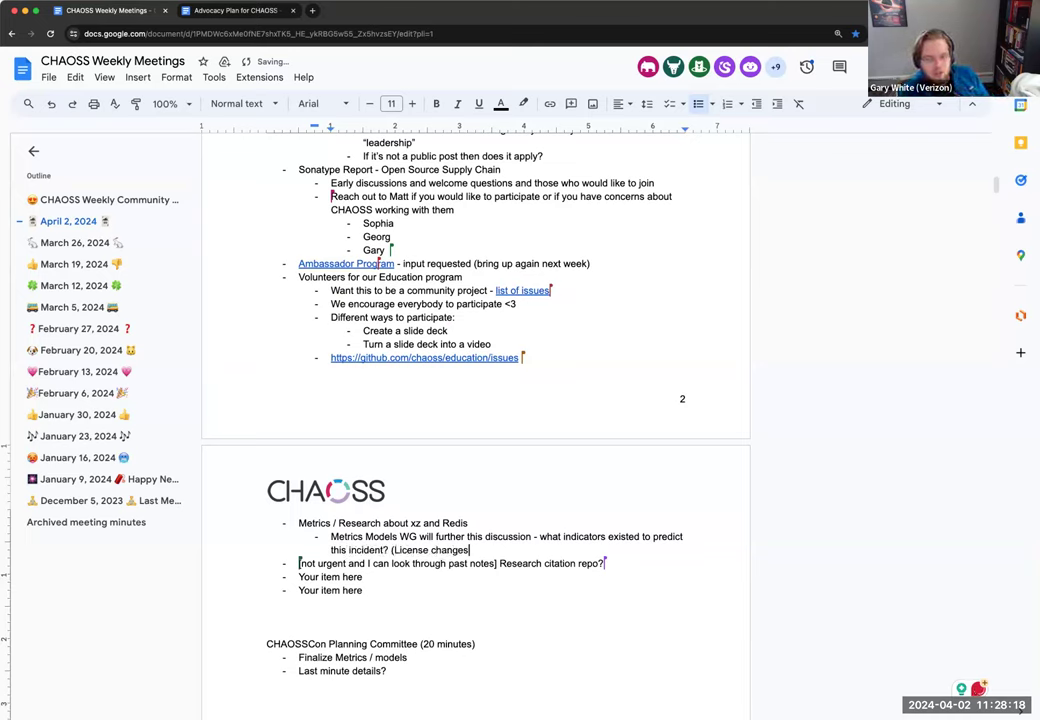
text( and big vulnerabilities))
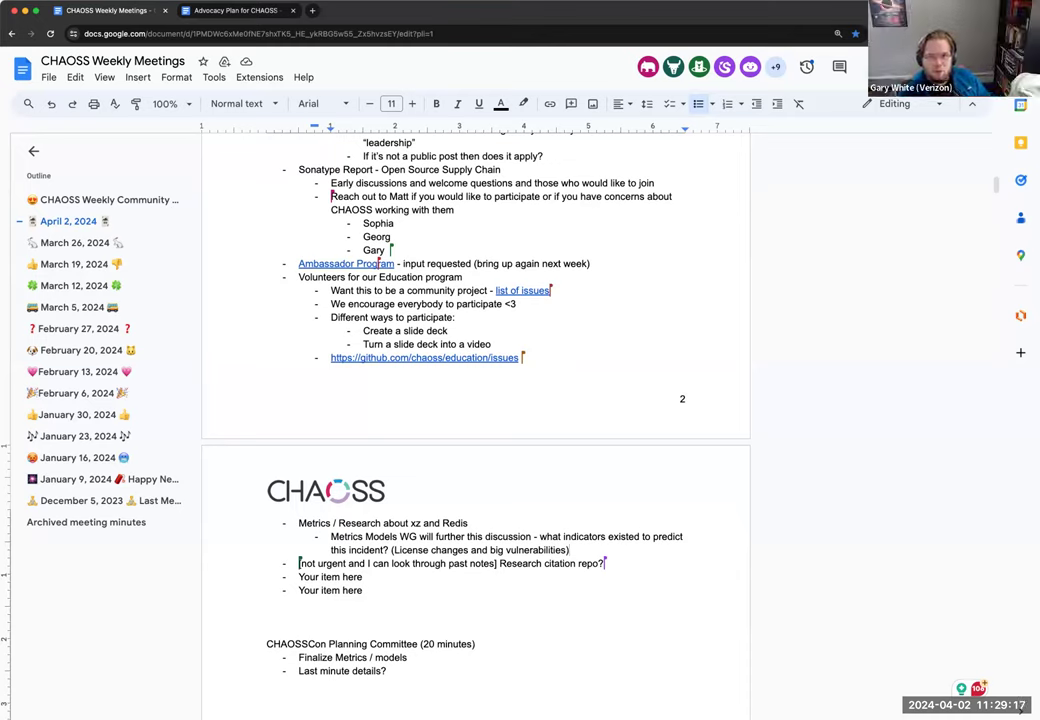
Replace 'Metrics Models' in the xz note with 'Data Science - might be a research project for us'.
key(alt+Up)
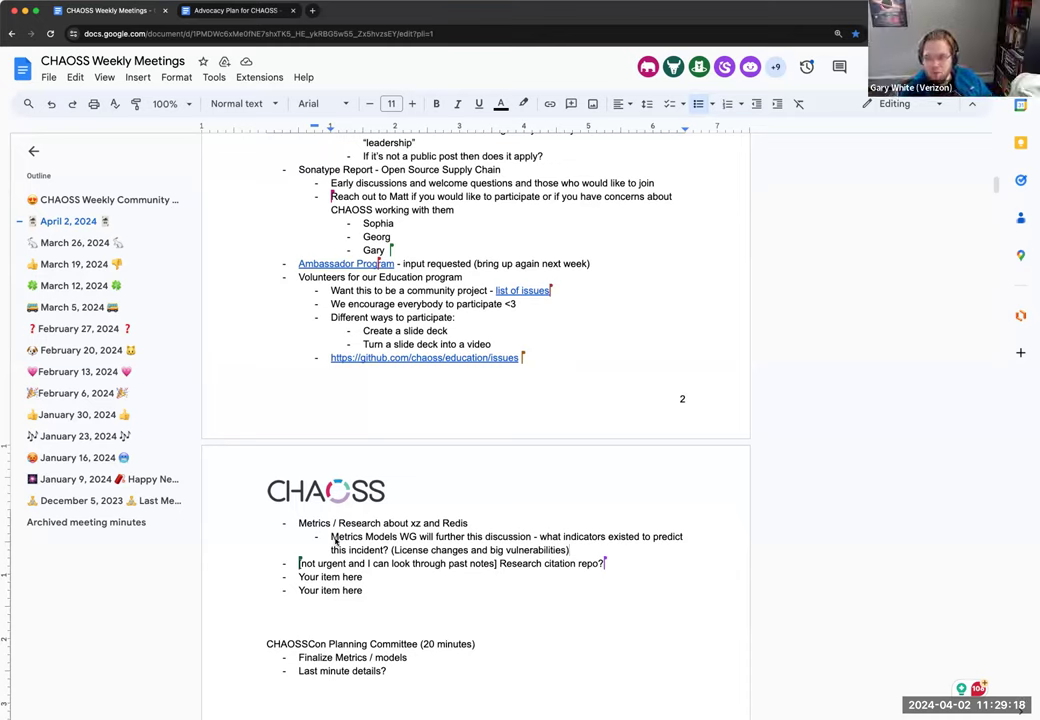
key(alt+shift+Right)
key(alt+shift+Right)
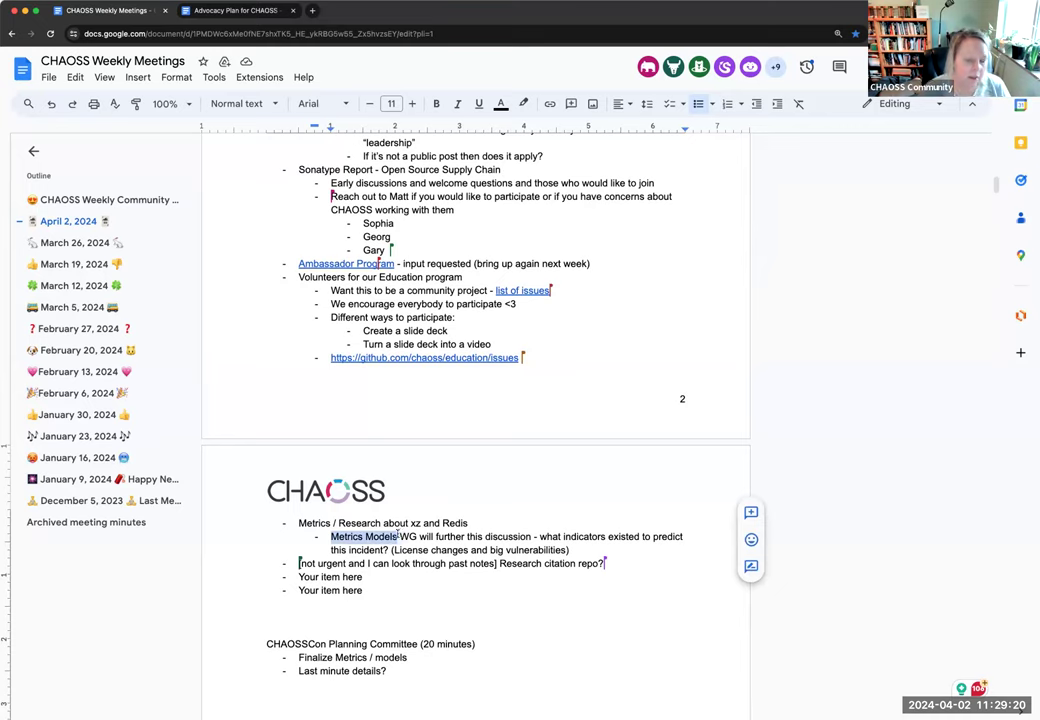
text(Data Science)
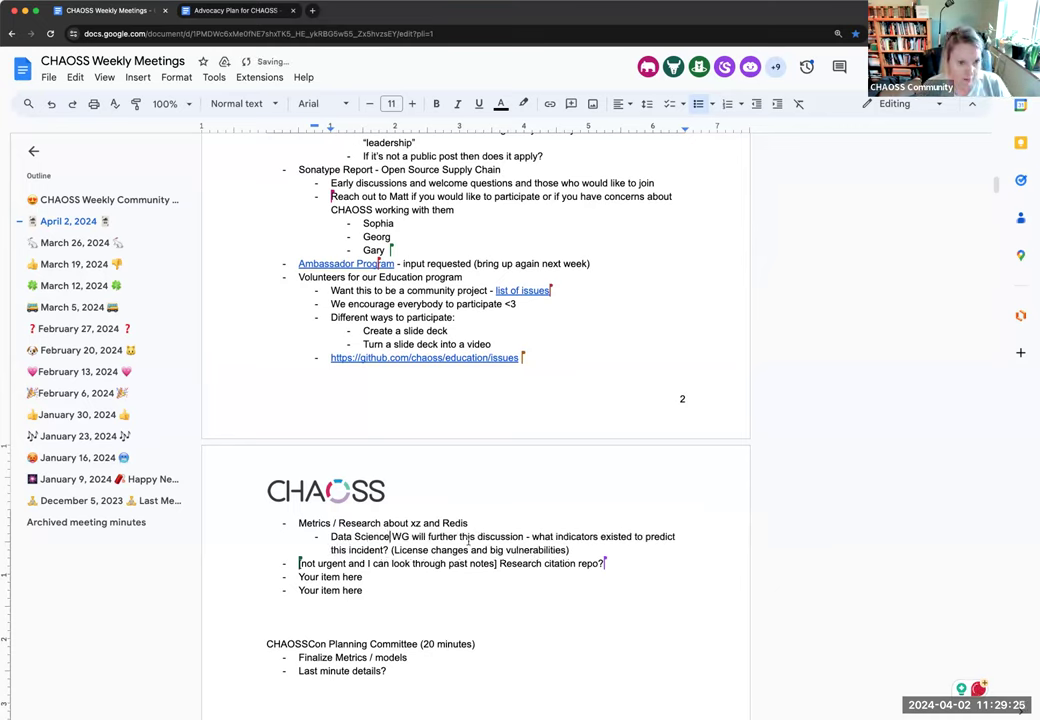
text( - might be a)
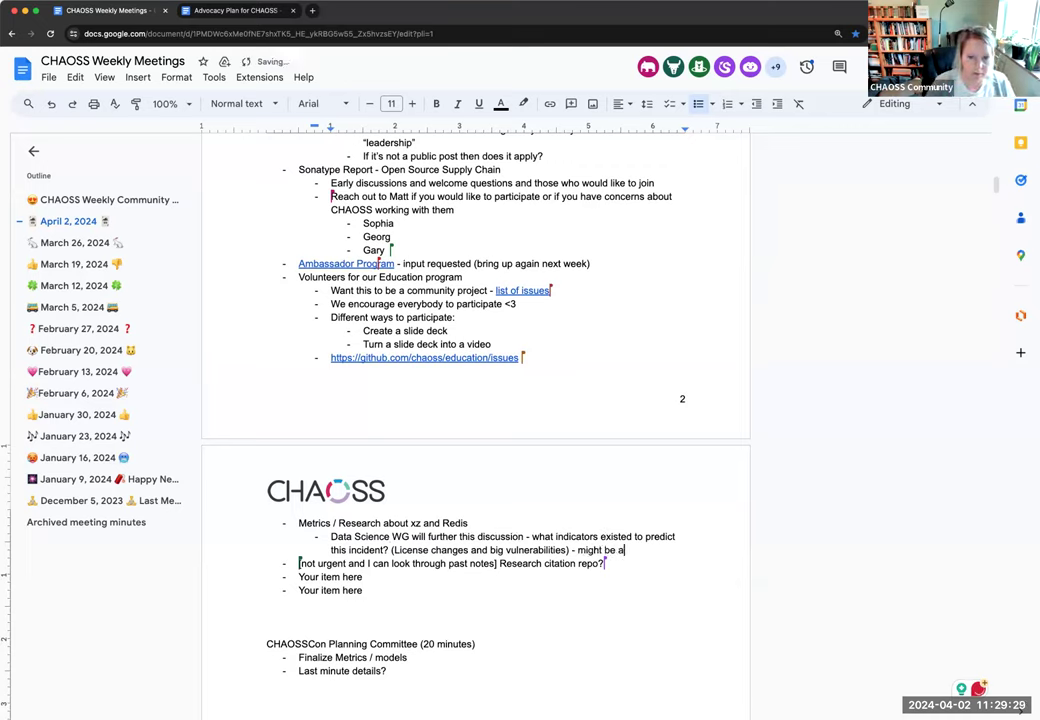
text( research project)
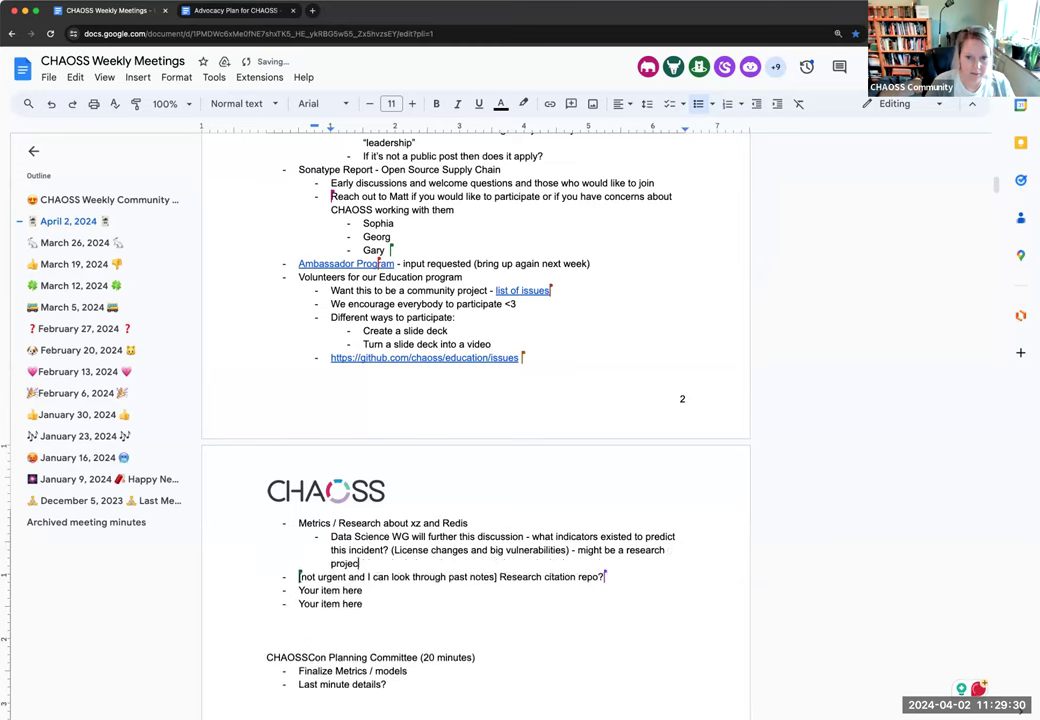
text( for us)
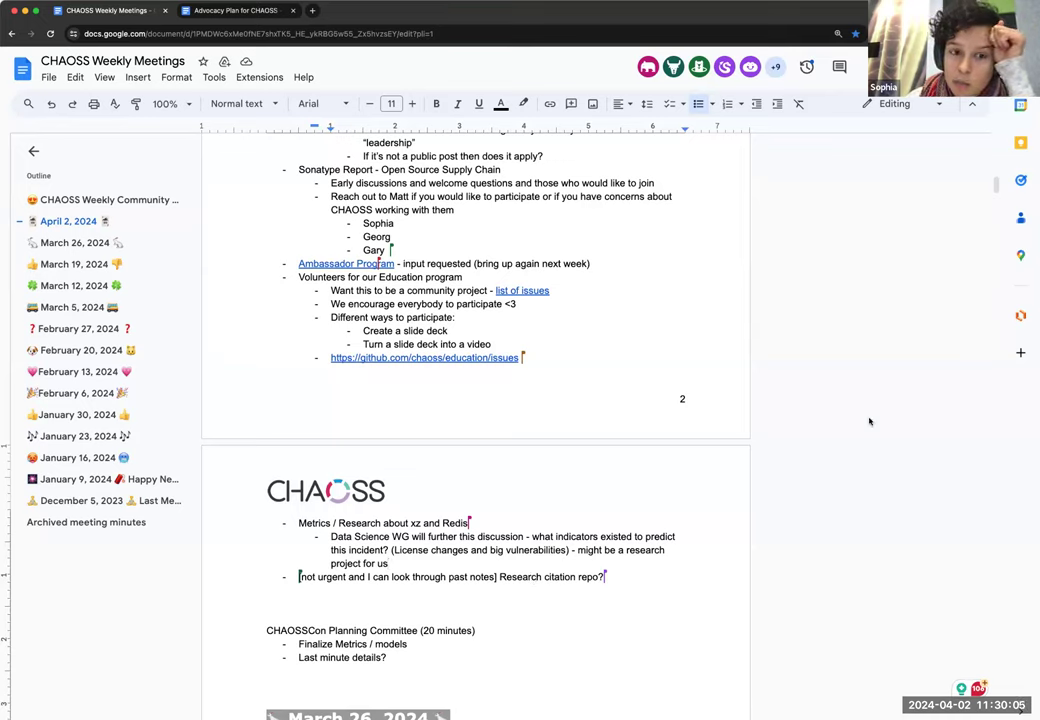
Under Research citation repo?, add 'Citing CHAOSS projects in general, not just metrics - where do we put this?' and 'ADOPTERS.md in Community Repo?'.
click(609, 577)
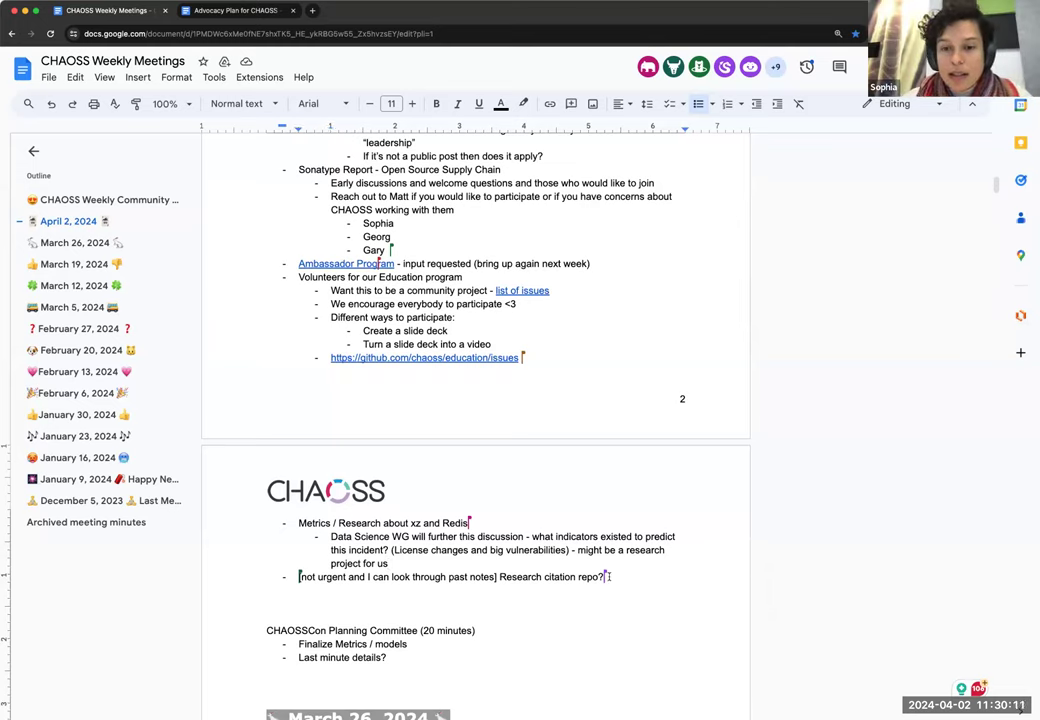
key(Return)
key(Tab)
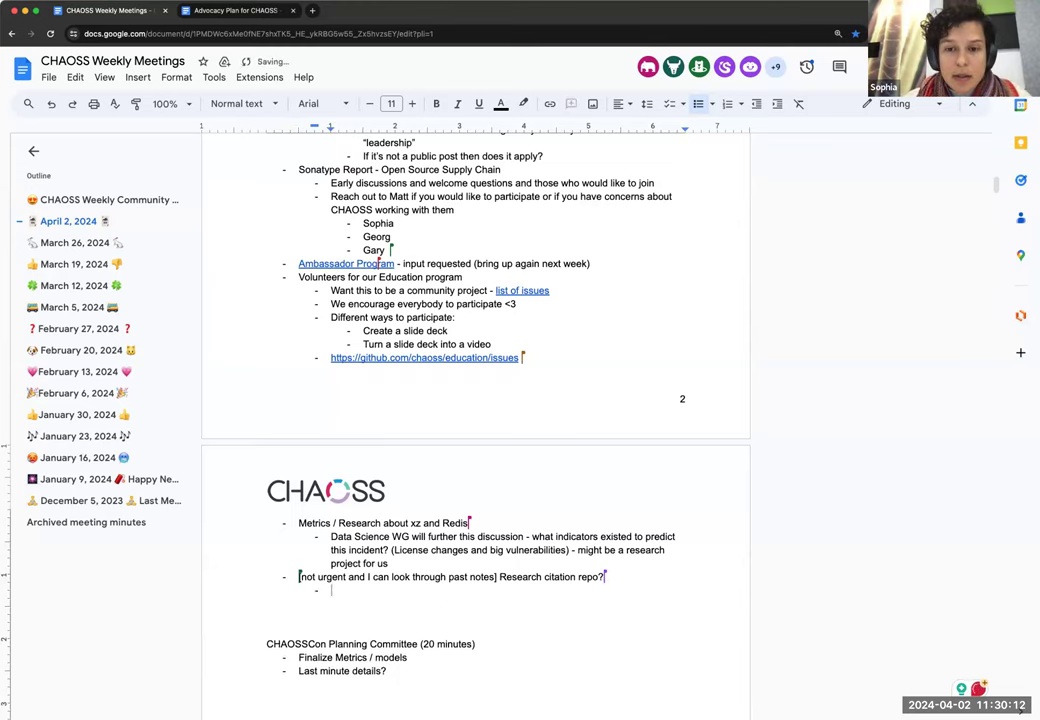
text(Citing CHAOSS p)
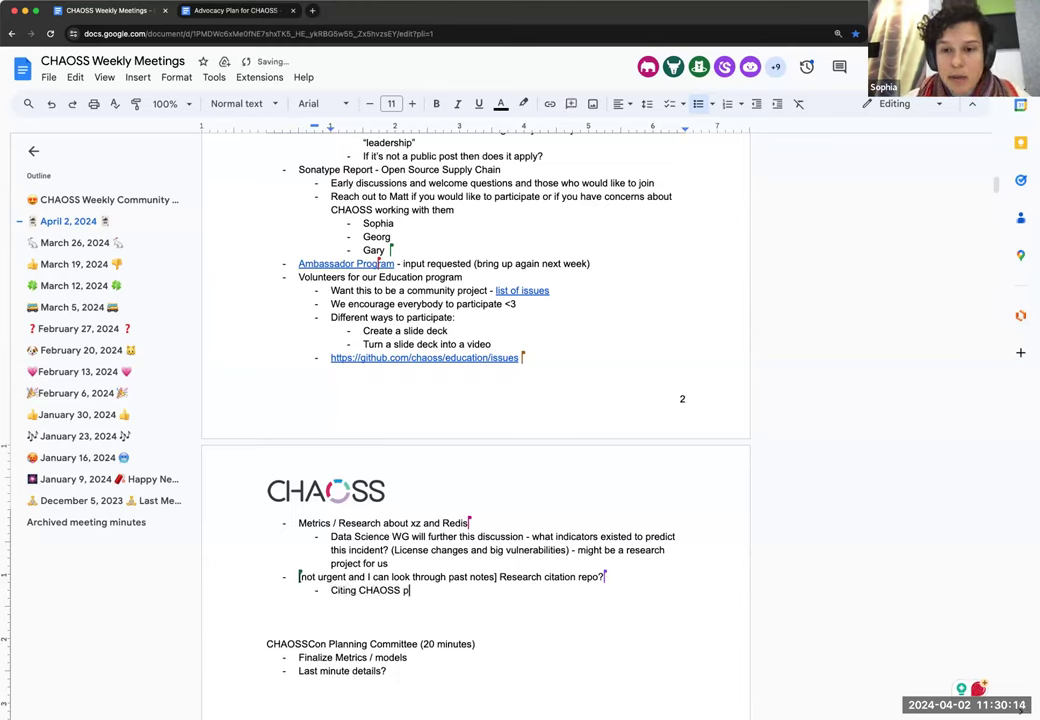
text(rojects)
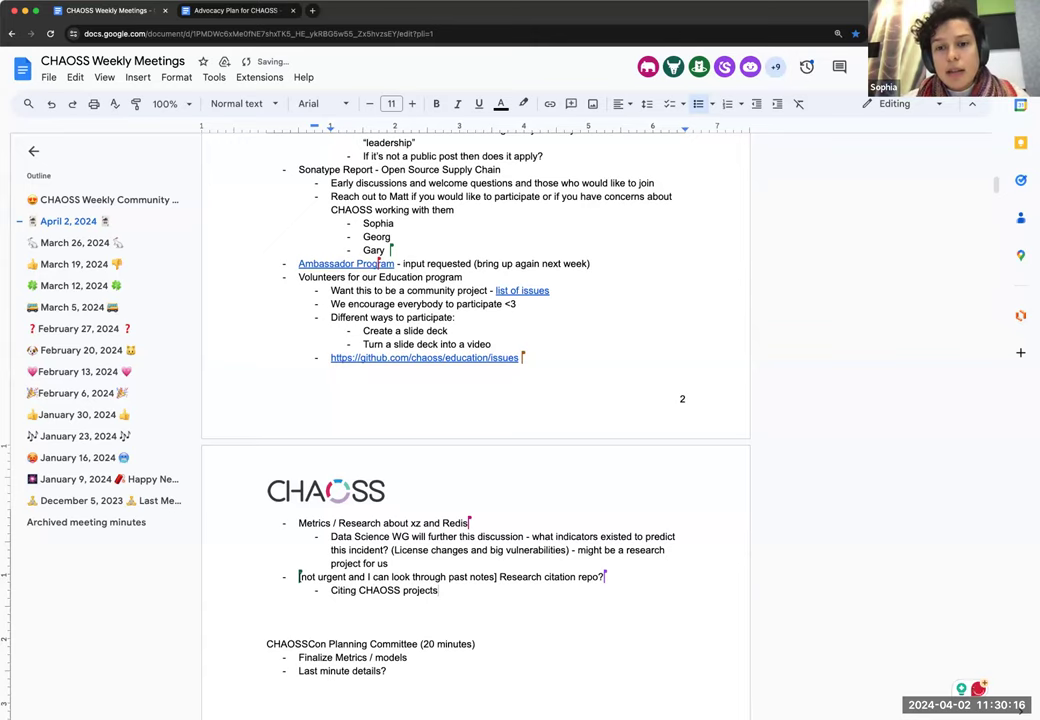
text( in general)
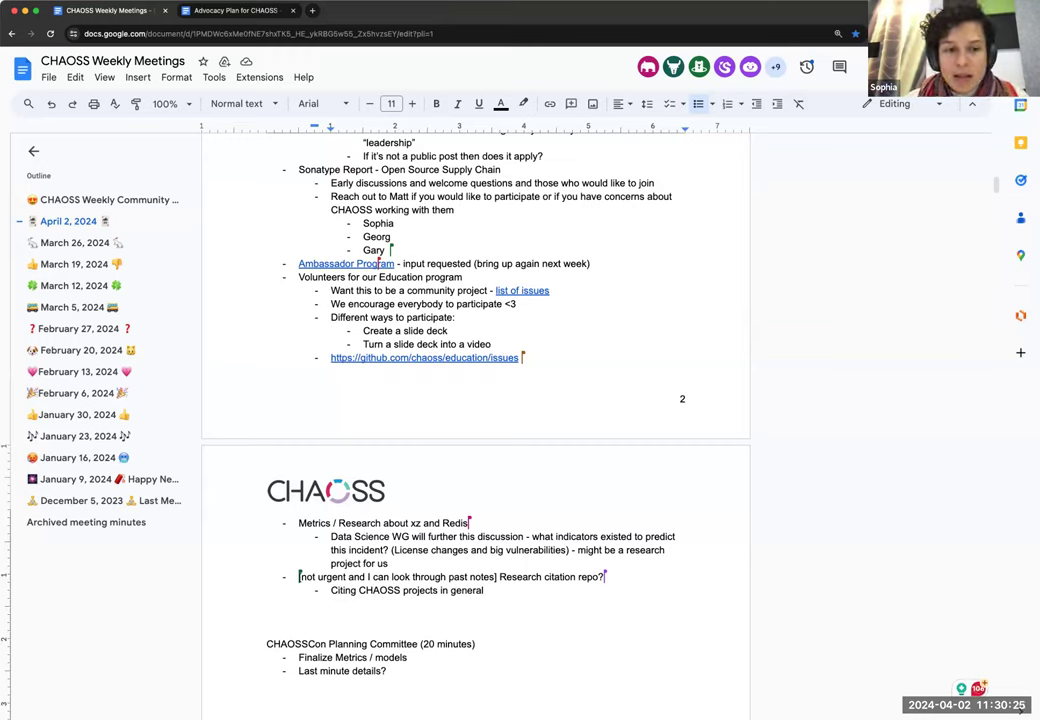
text(, not just metr)
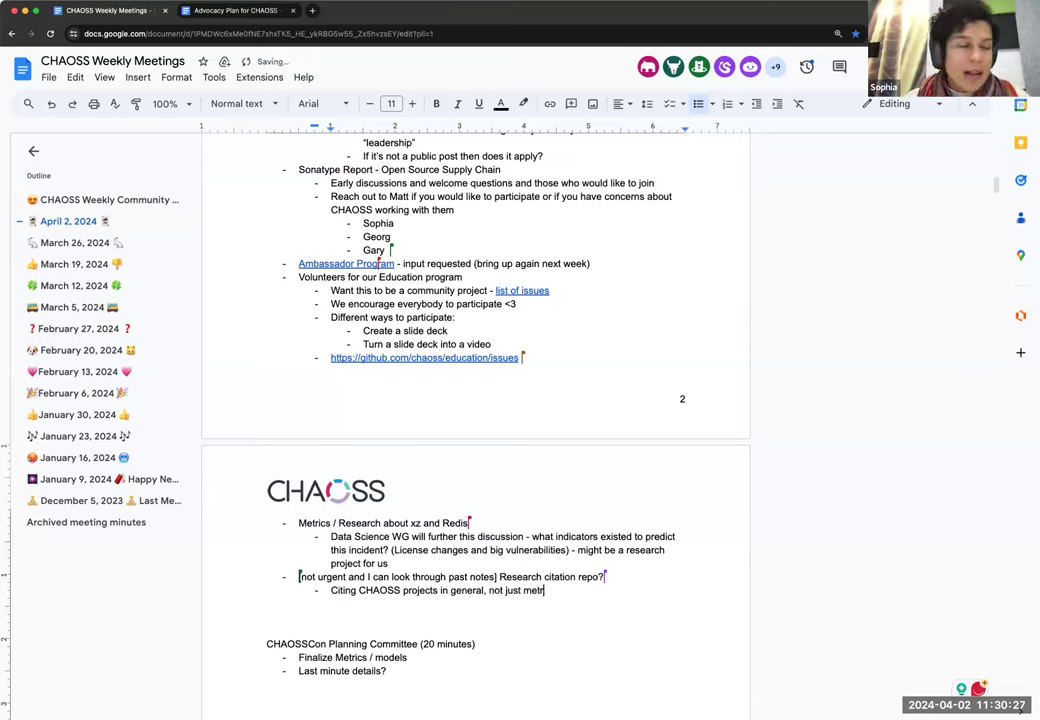
text(ics - where do we put this?)
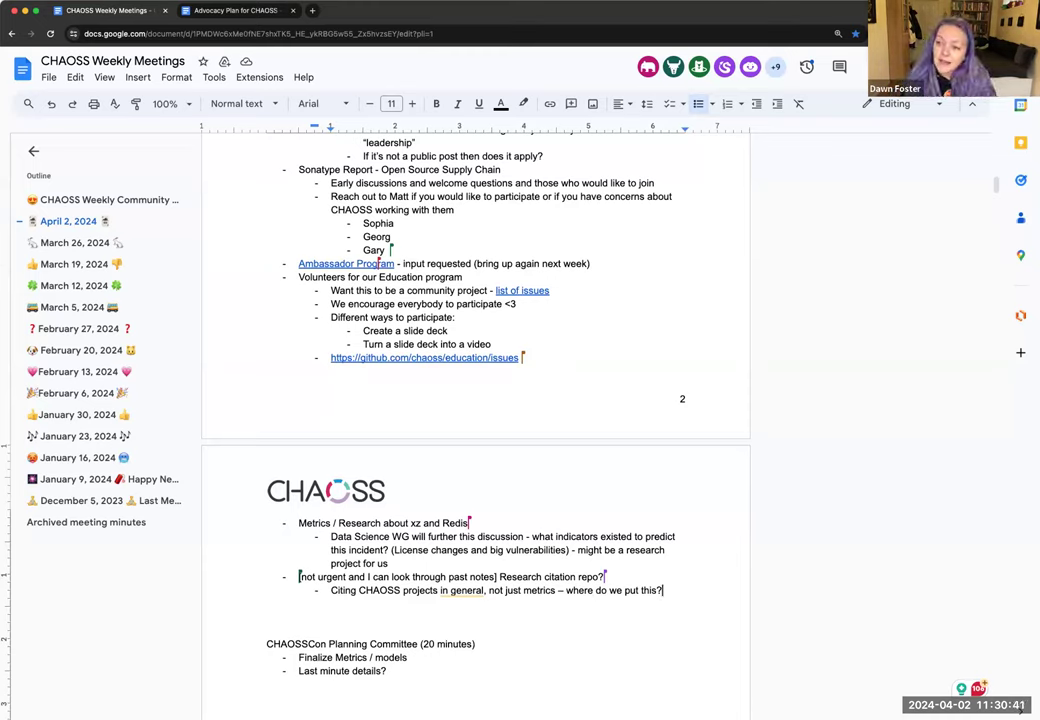
key(Return)
text(ADOPTERS.md)
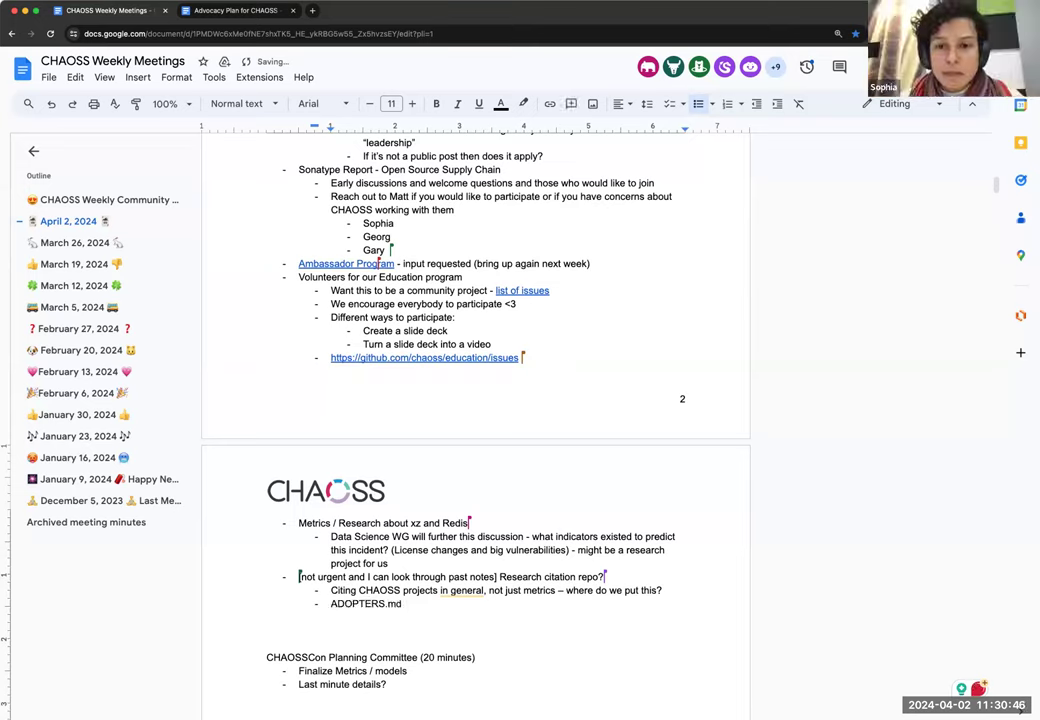
text( in )
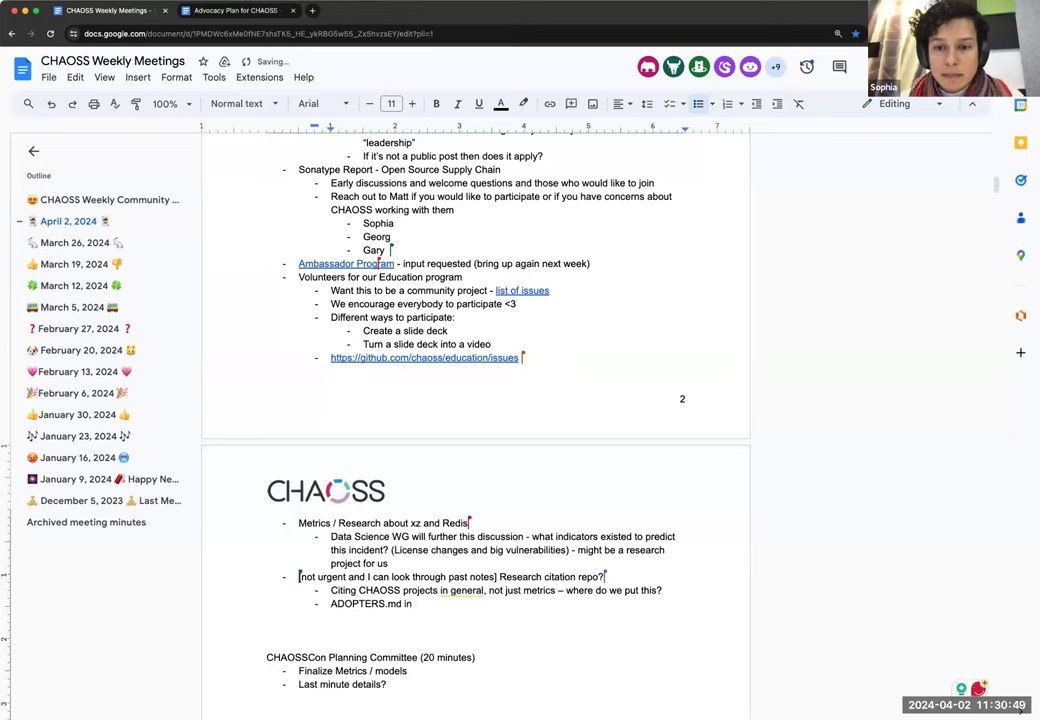
text(Community)
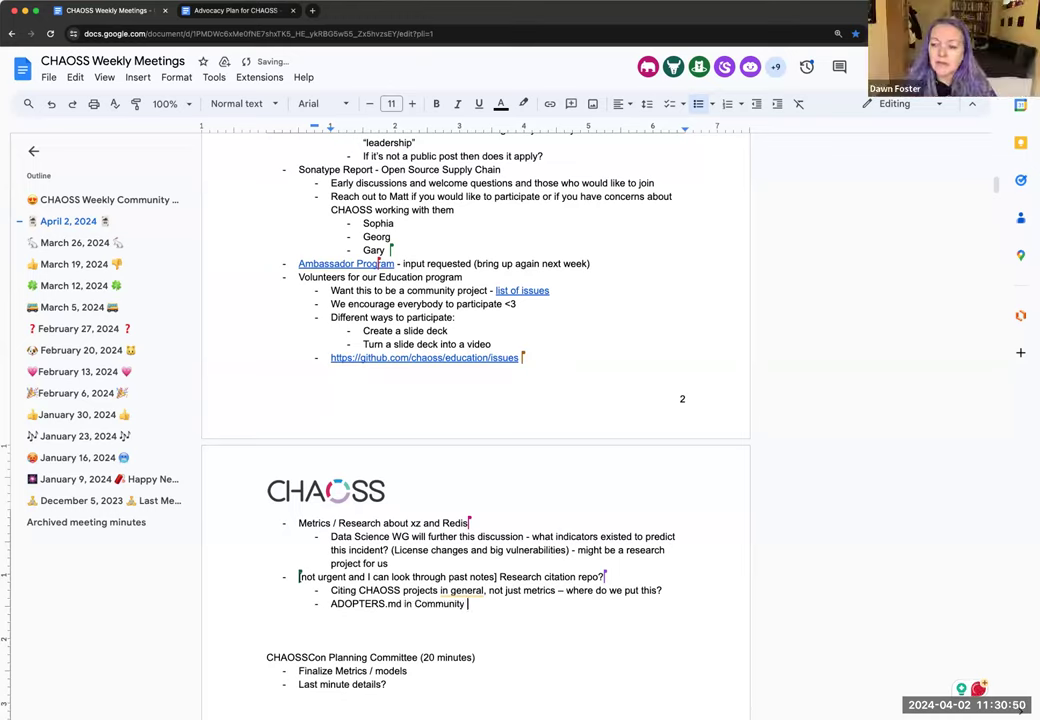
text( Repo?)
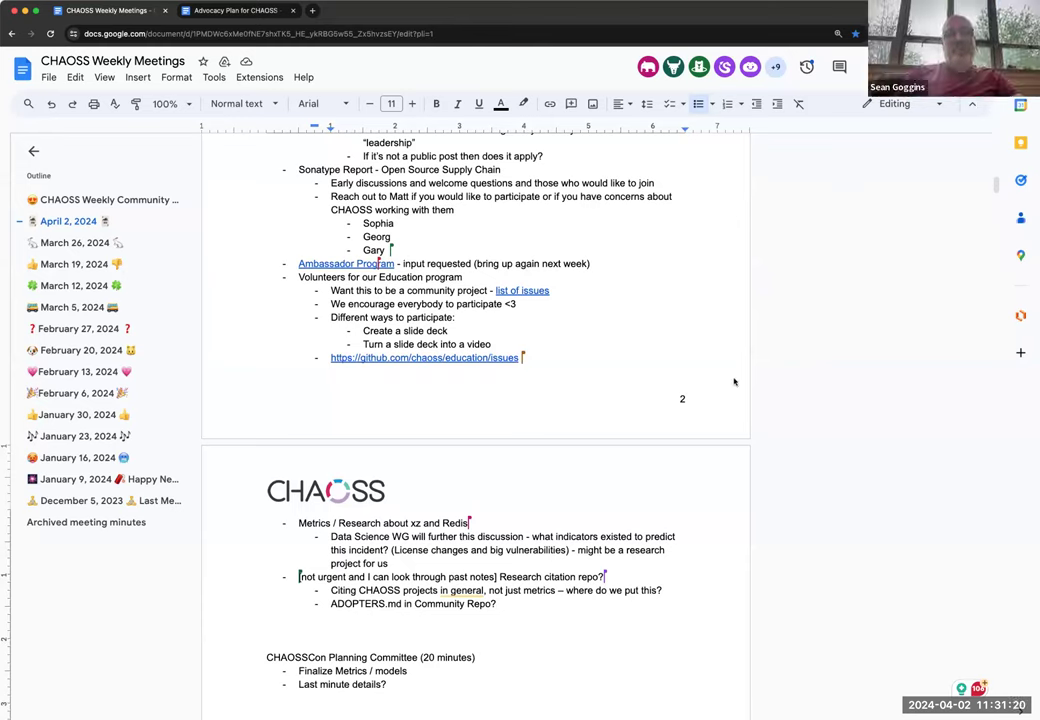
Add a third sub-bullet 'Citeas - tool to be used in academia'.
key(Return)
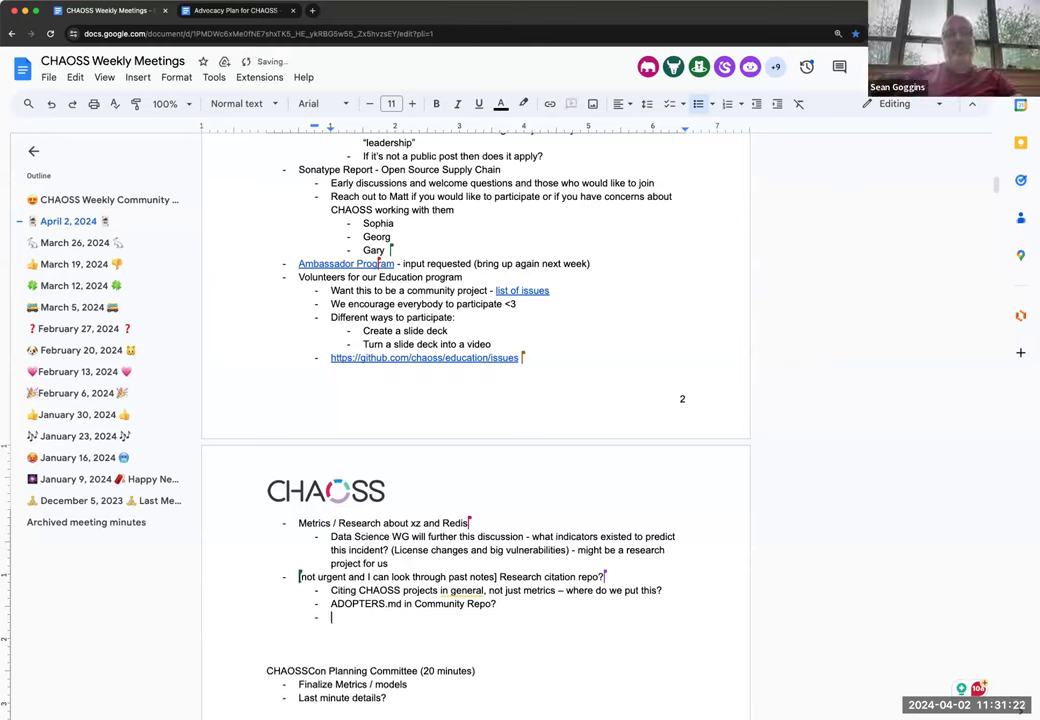
text(Citeas - tool to be used in academia)
click(634, 582)
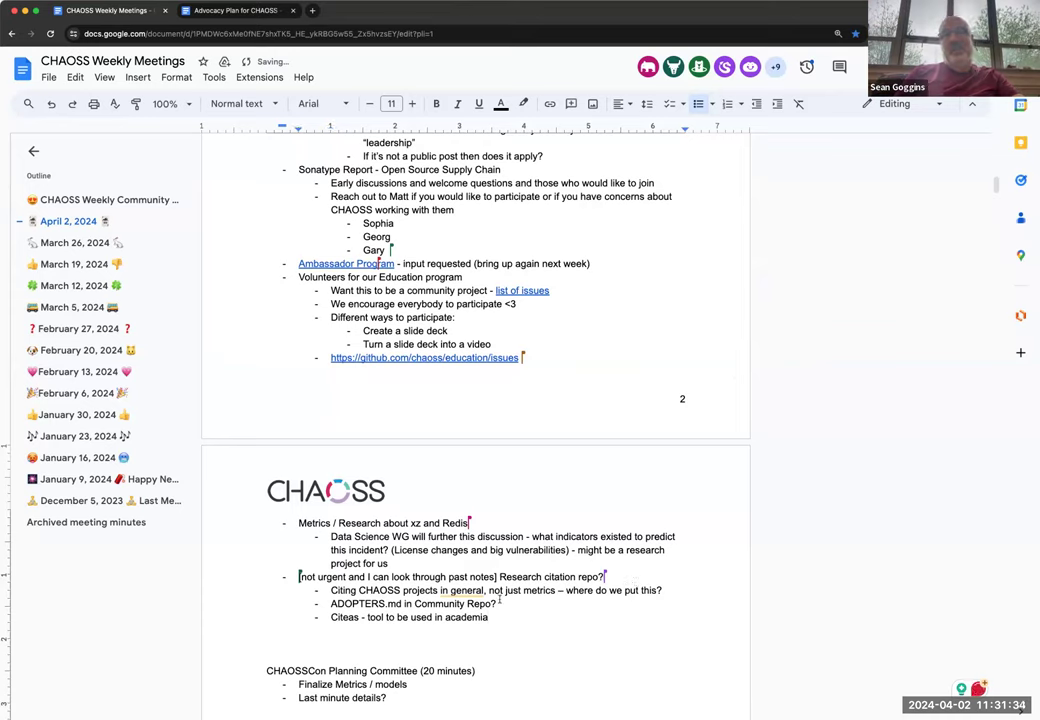
Extend the Citeas note with ', you have to add yourself'.
click(362, 638)
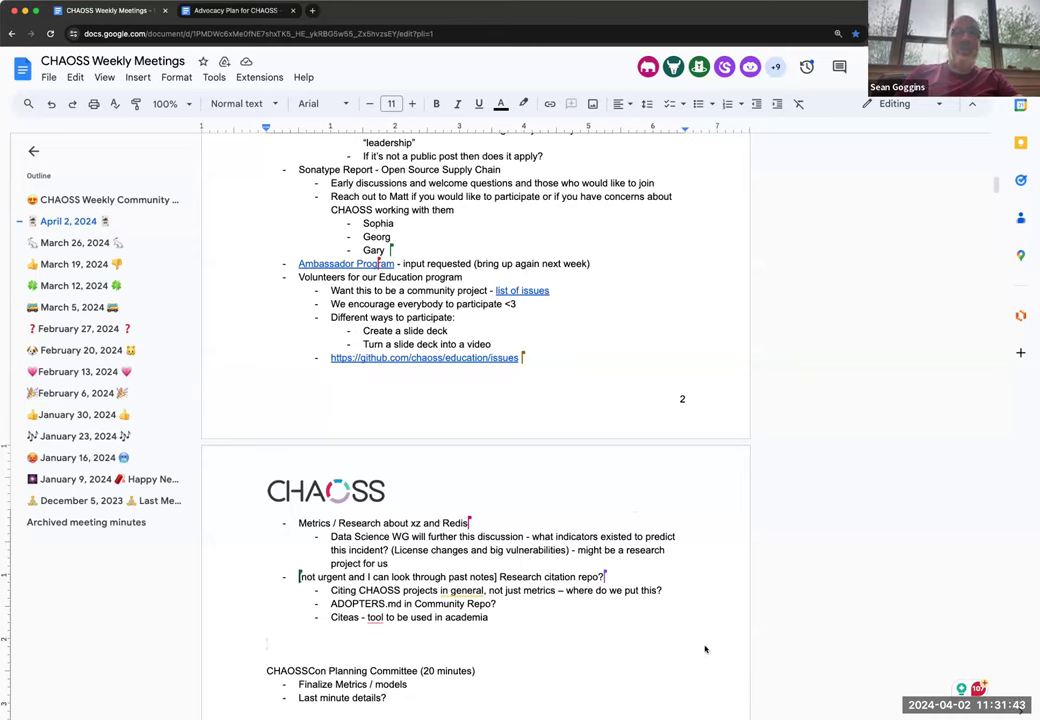
click(497, 617)
text(, you have to add yourself)
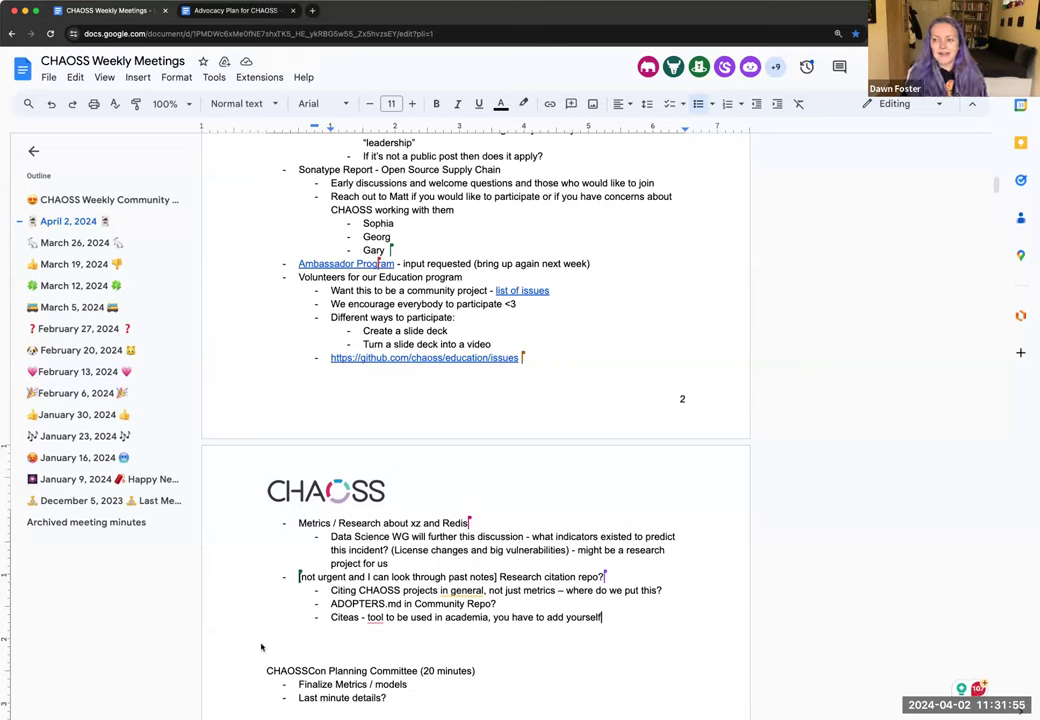
click(285, 634)
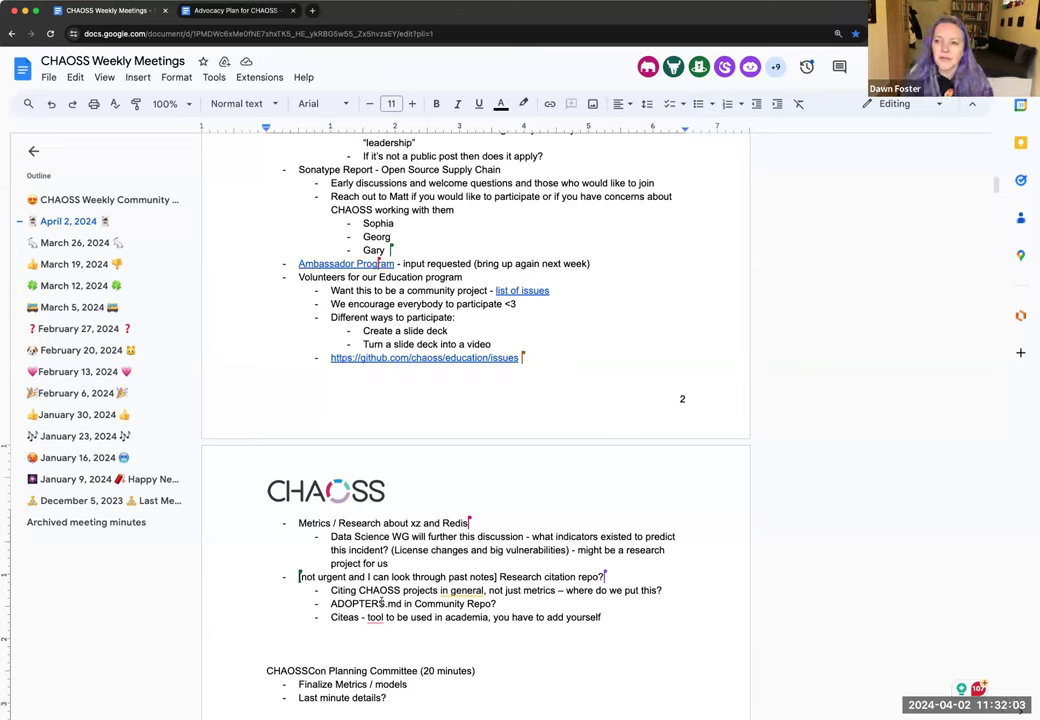
click(535, 604)
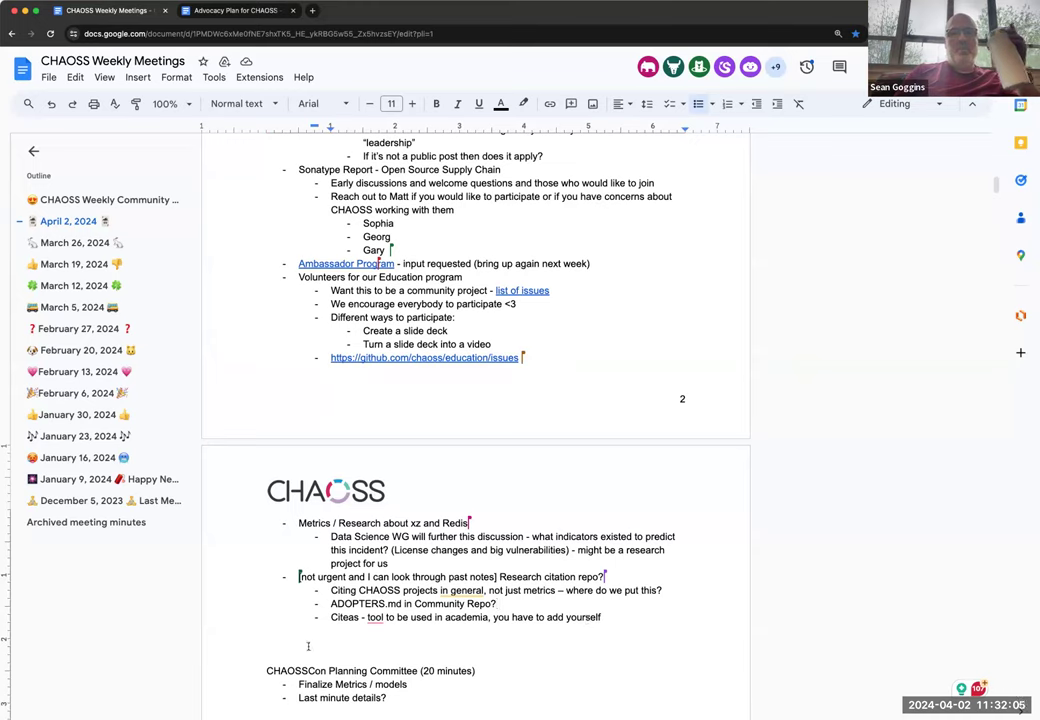
click(279, 633)
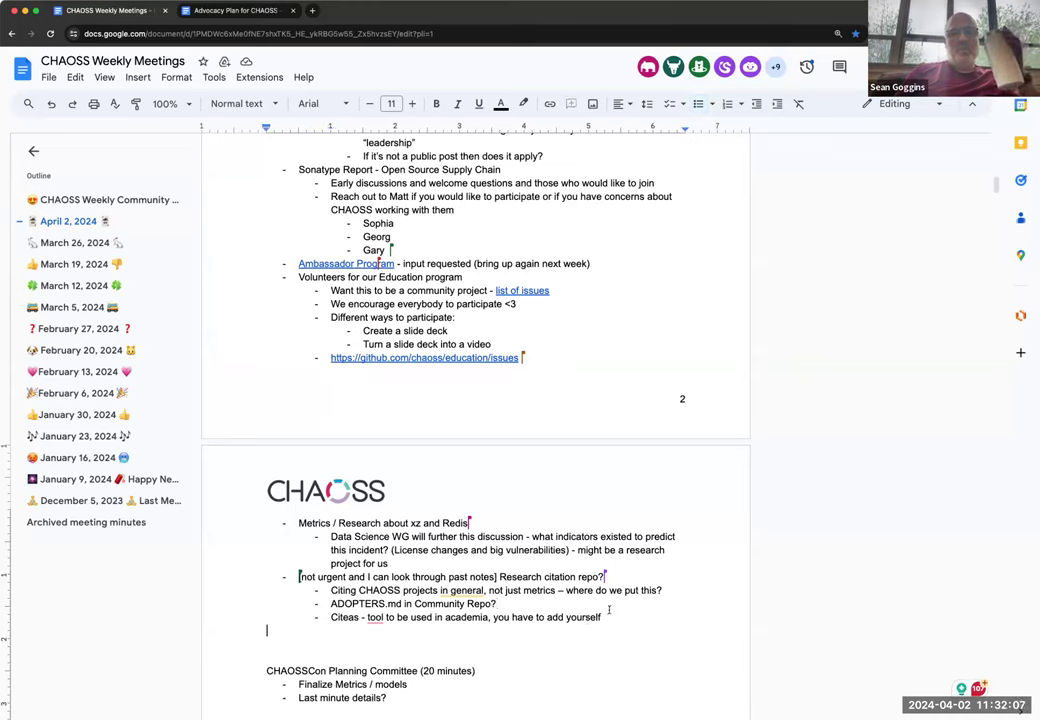